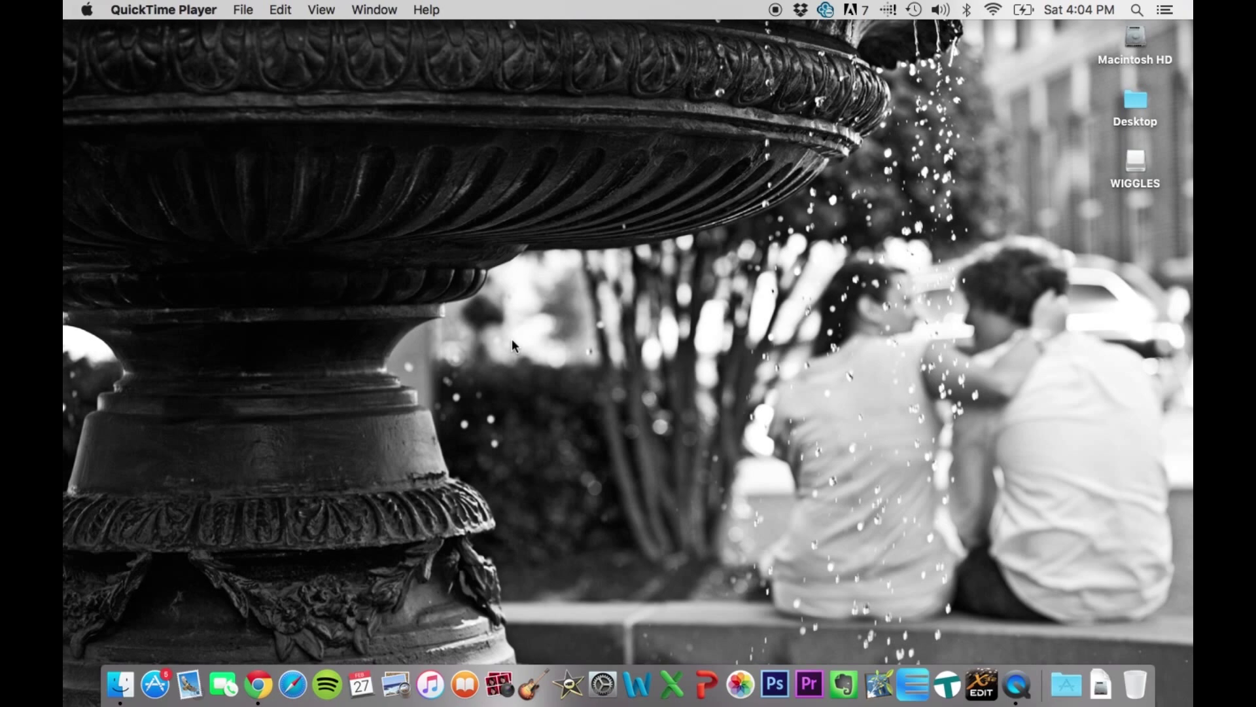
# Step: Join the X32 Wi-Fi network from the menu bar and confirm the connection
pyautogui.click(993, 9)
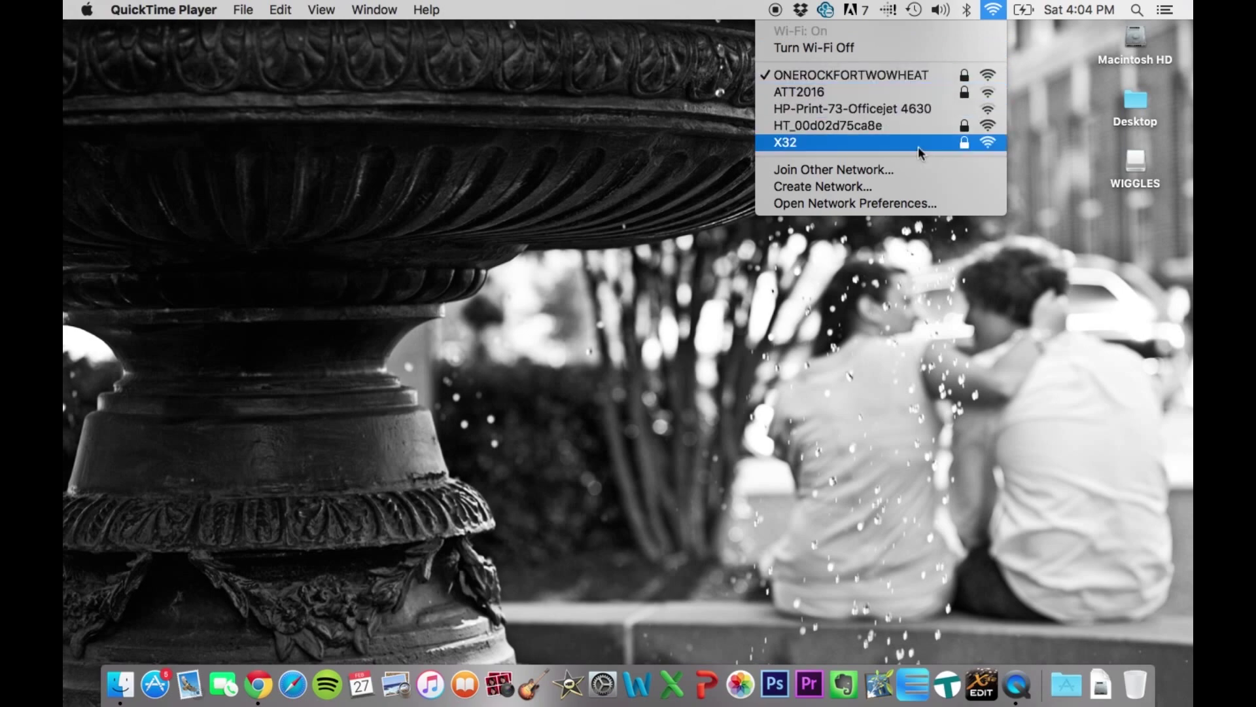
pyautogui.click(861, 146)
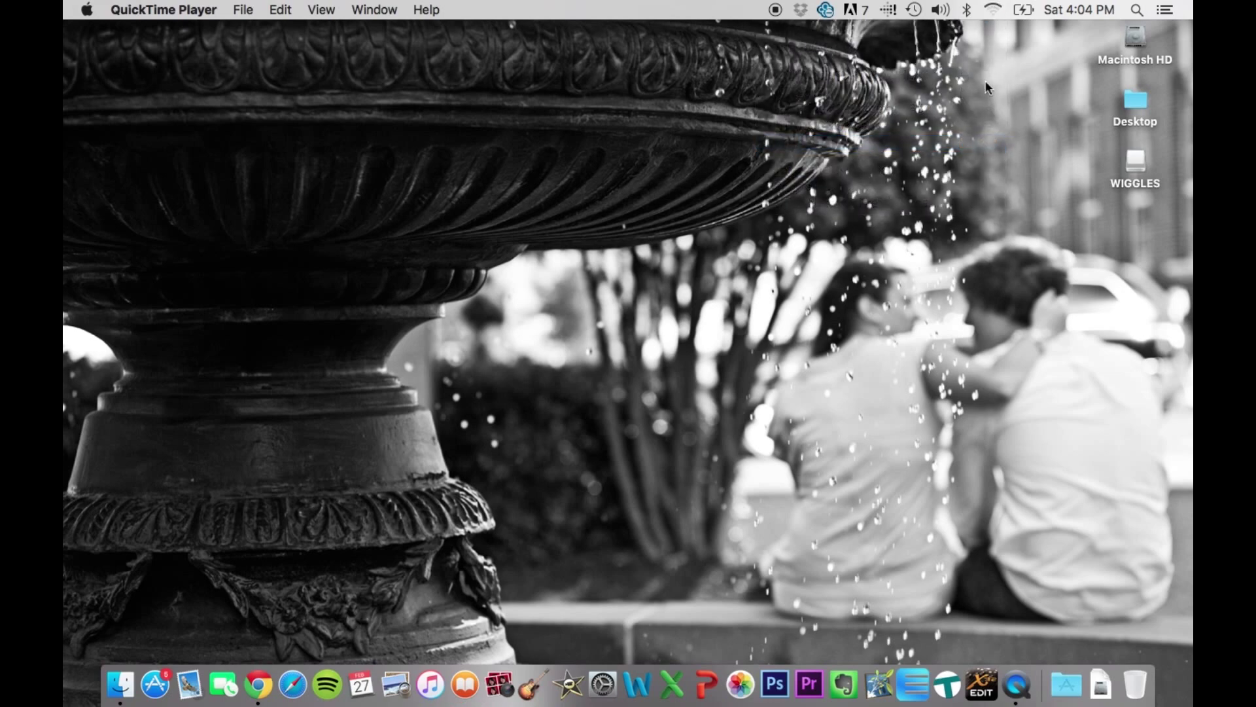
pyautogui.click(993, 10)
pyautogui.click(993, 10)
# Step: Launch X32-Edit and bring up the connection settings with the 192.168.0.199 IP Address field selected
pyautogui.click(982, 699)
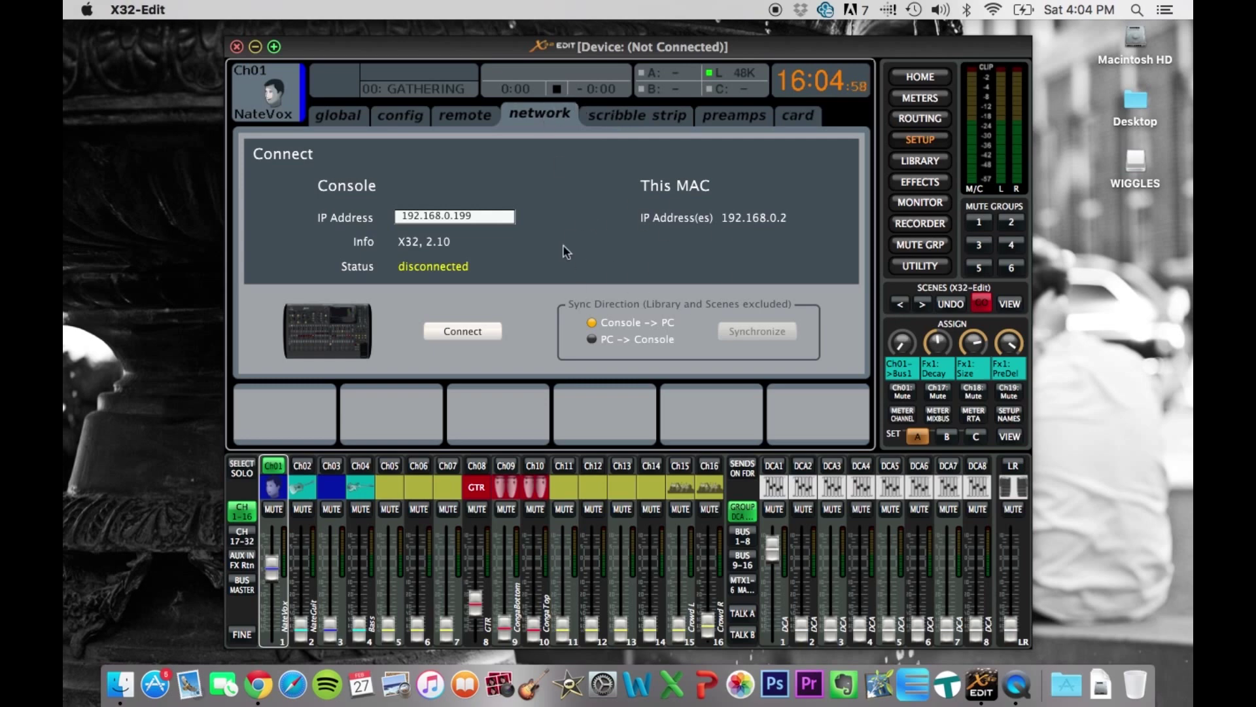
pyautogui.click(920, 76)
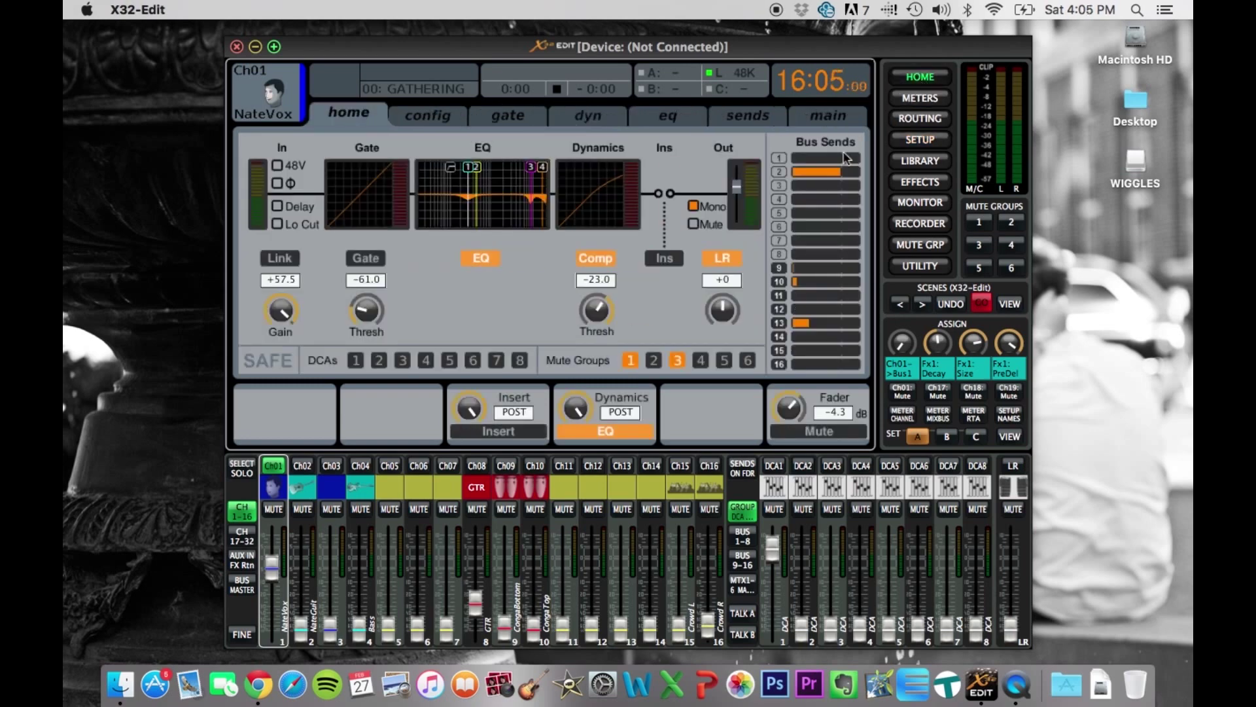
pyautogui.click(934, 142)
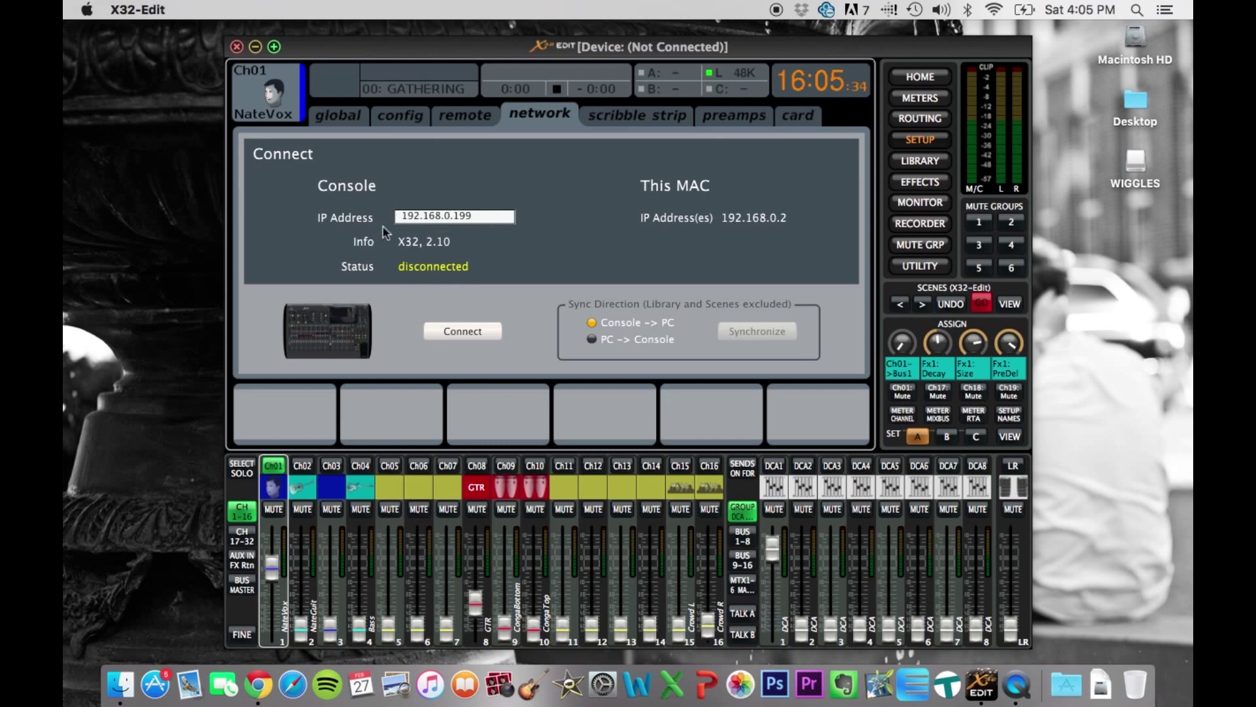
pyautogui.click(477, 218)
pyautogui.click(363, 113)
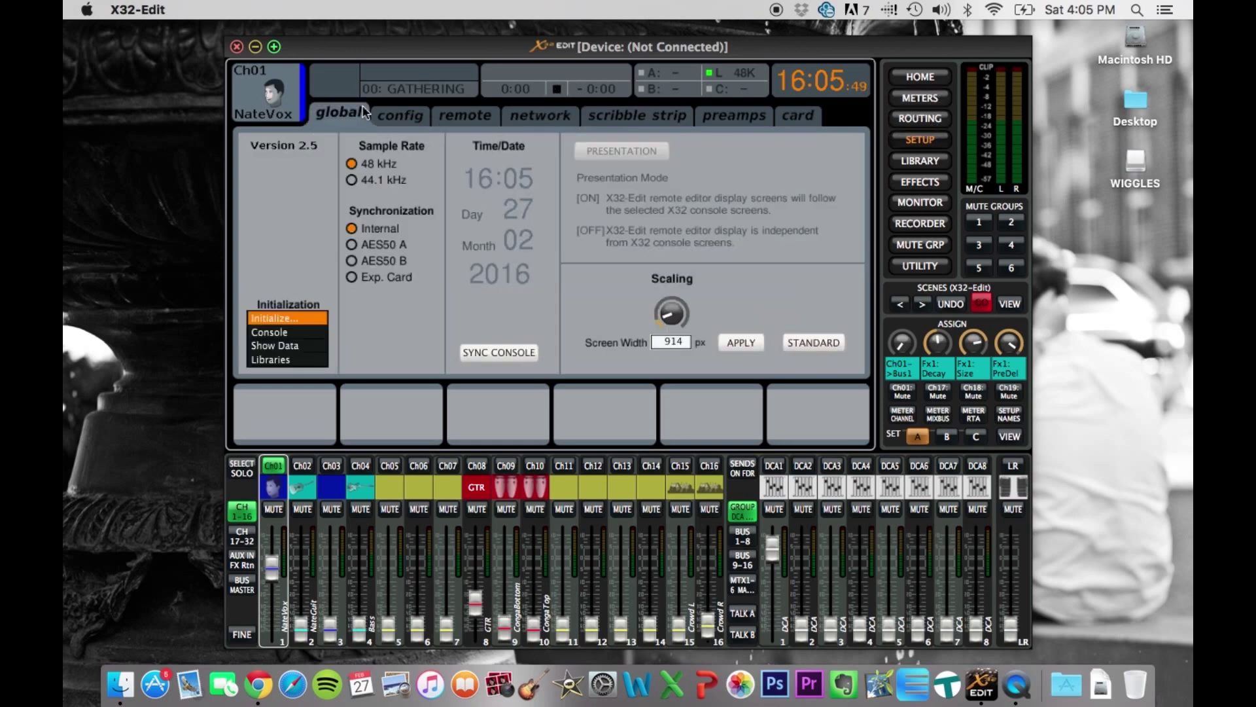
pyautogui.click(920, 77)
pyautogui.click(920, 140)
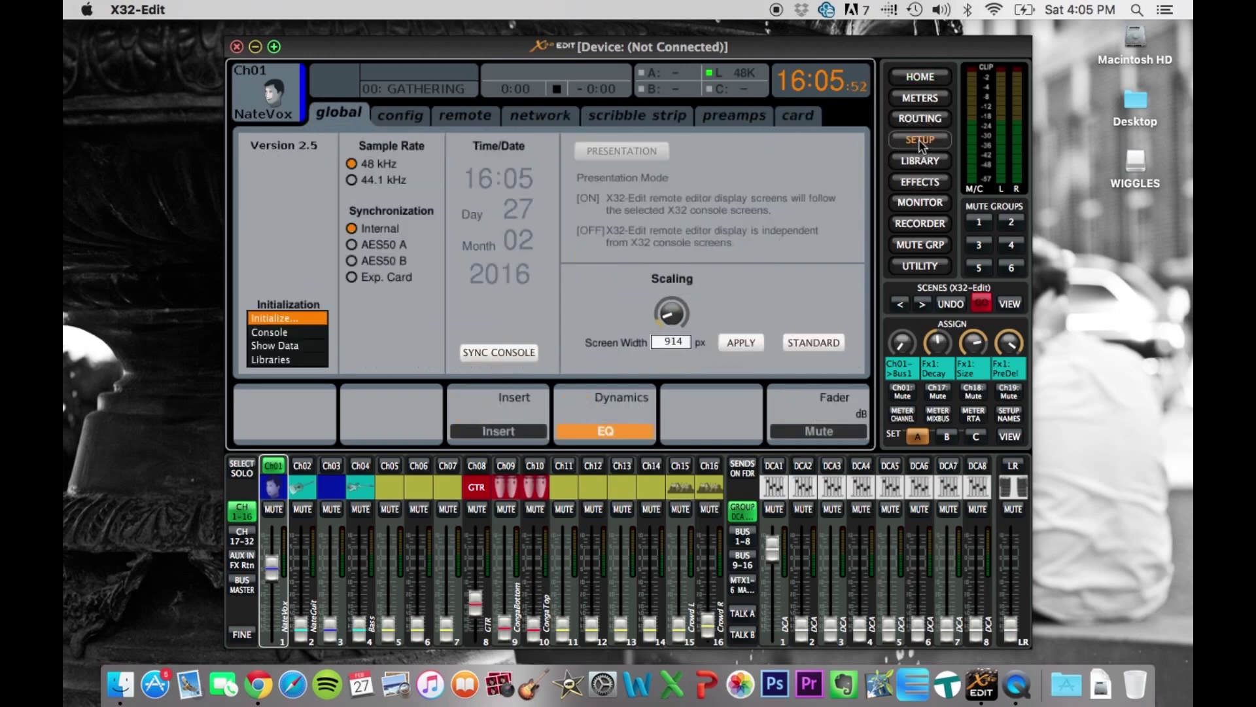
pyautogui.click(540, 116)
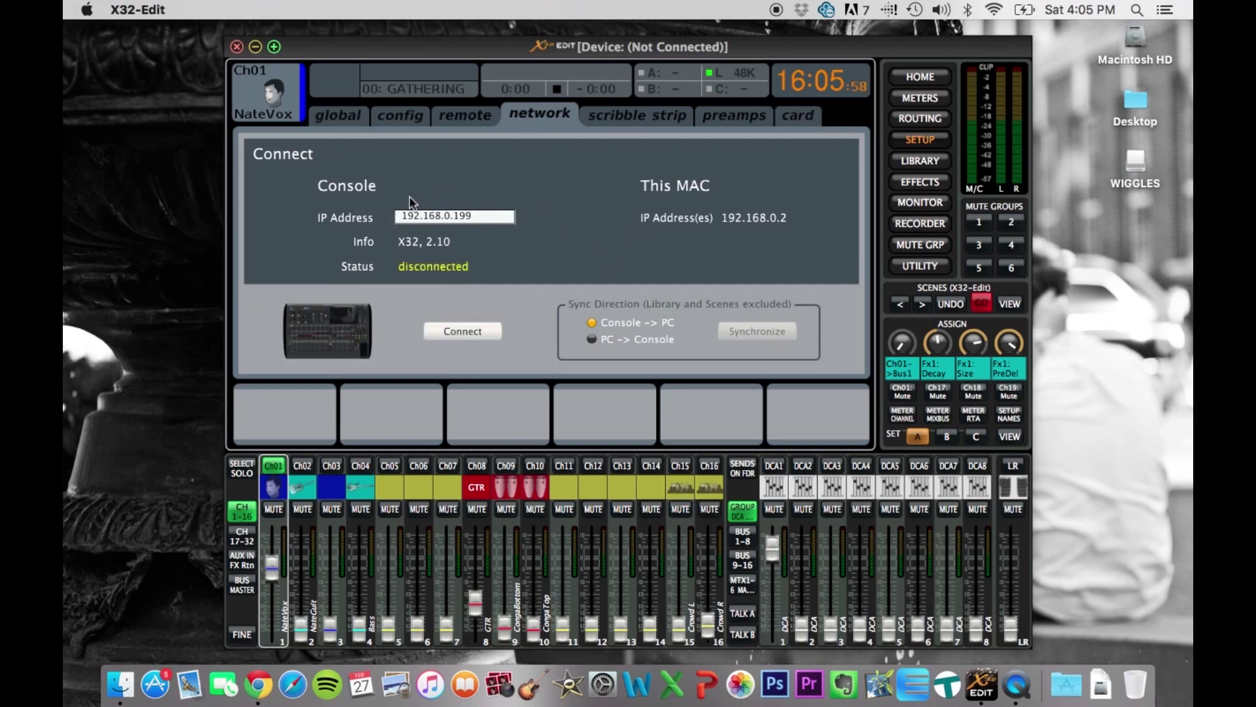
pyautogui.click(494, 216)
pyautogui.click(492, 219)
pyautogui.press('BackSpace')
pyautogui.write('8')
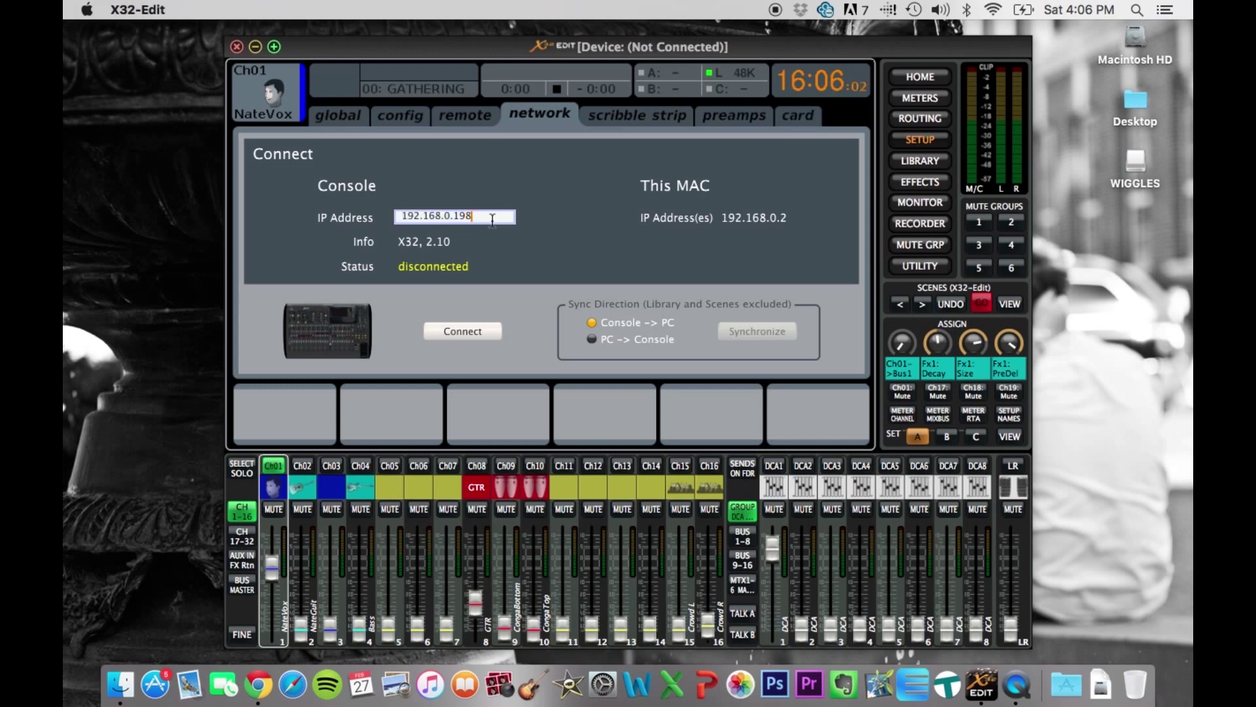
pyautogui.press('Return')
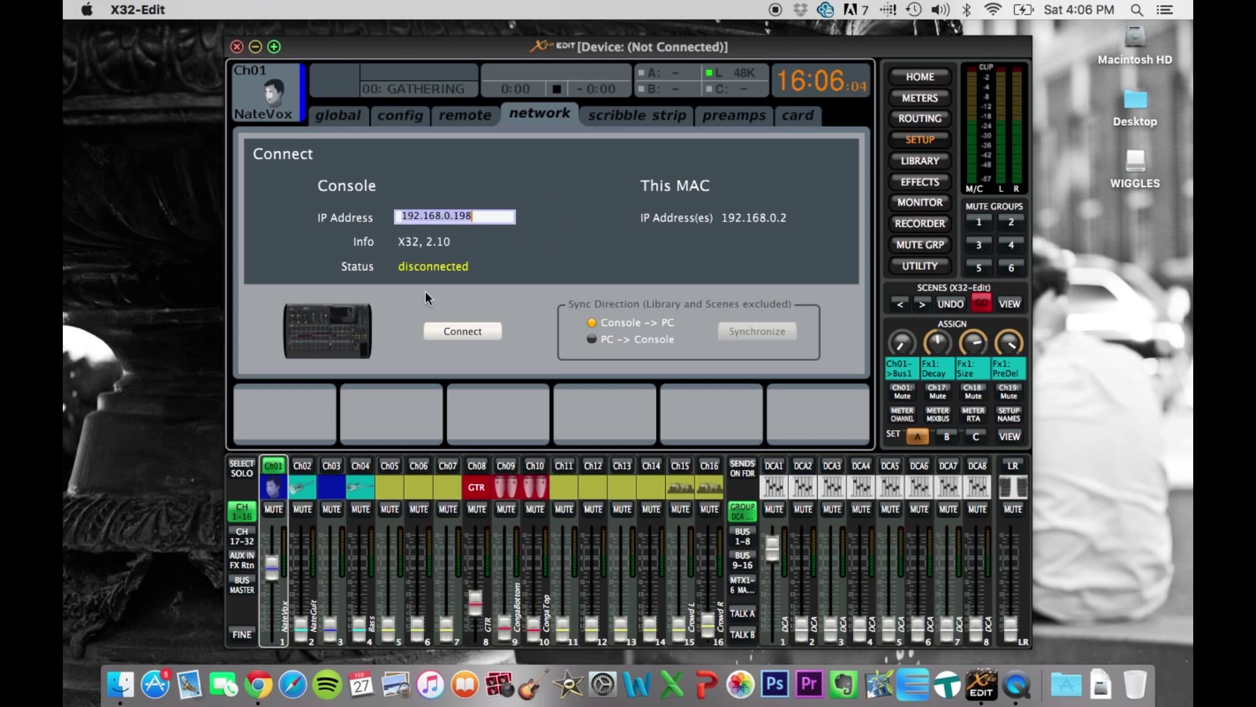
pyautogui.click(458, 331)
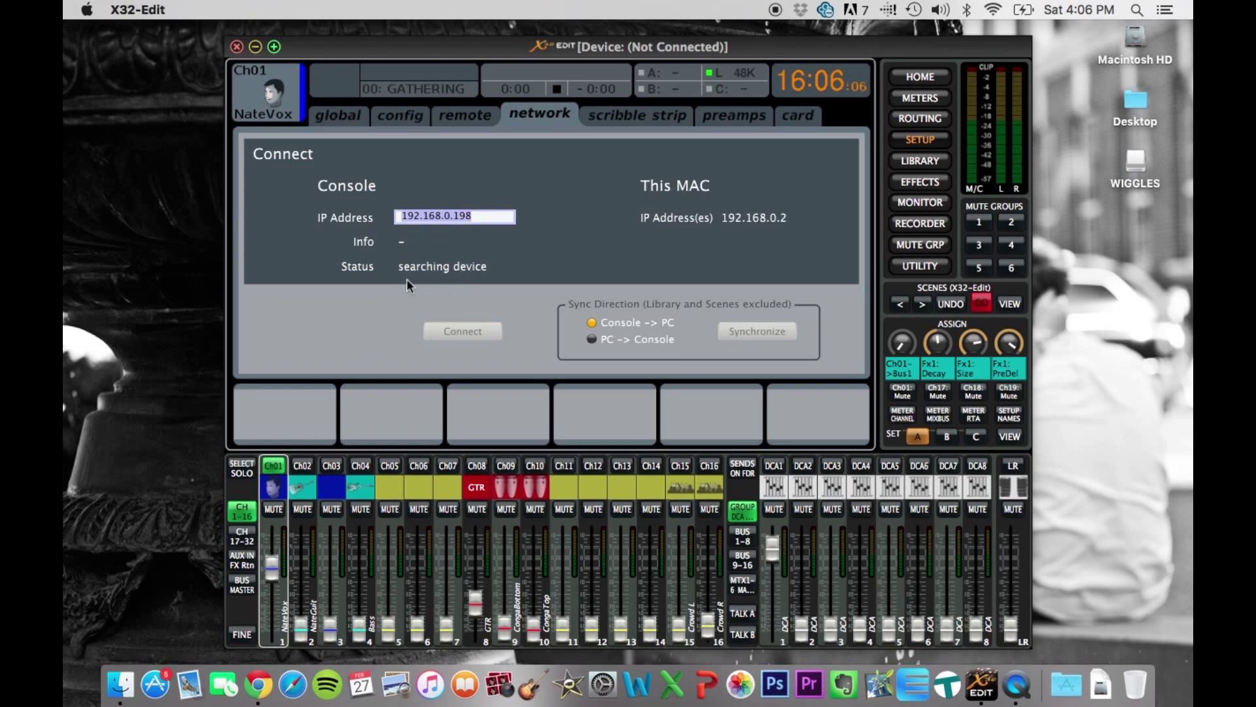
pyautogui.click(481, 219)
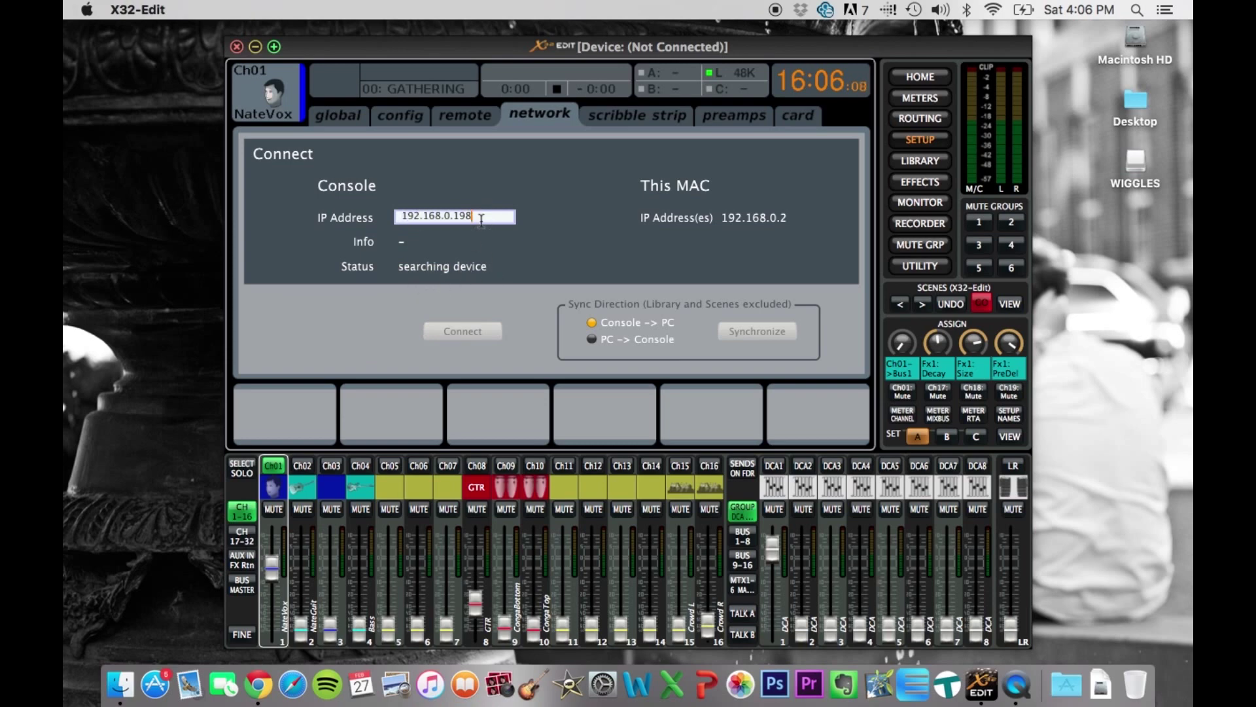
pyautogui.press('BackSpace')
pyautogui.write('9')
pyautogui.press('Return')
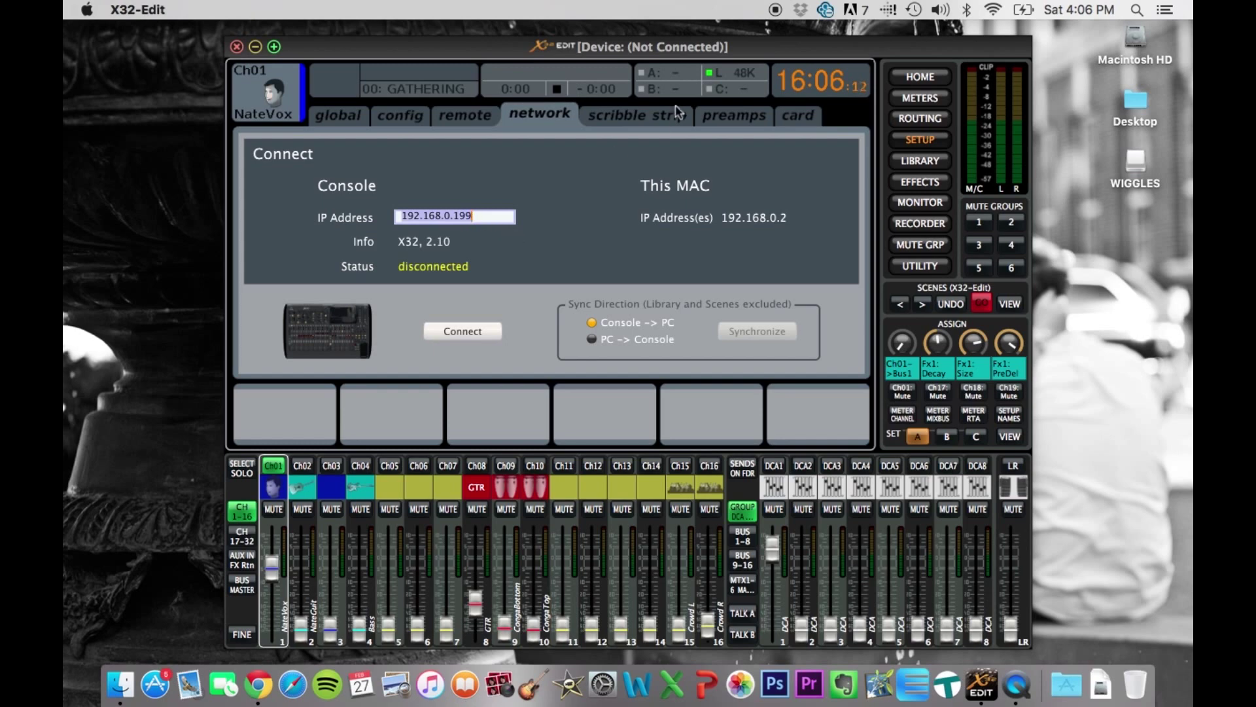
# Step: Connect to the console at 192.168.0.199 and synchronize settings Console -> PC
pyautogui.click(468, 335)
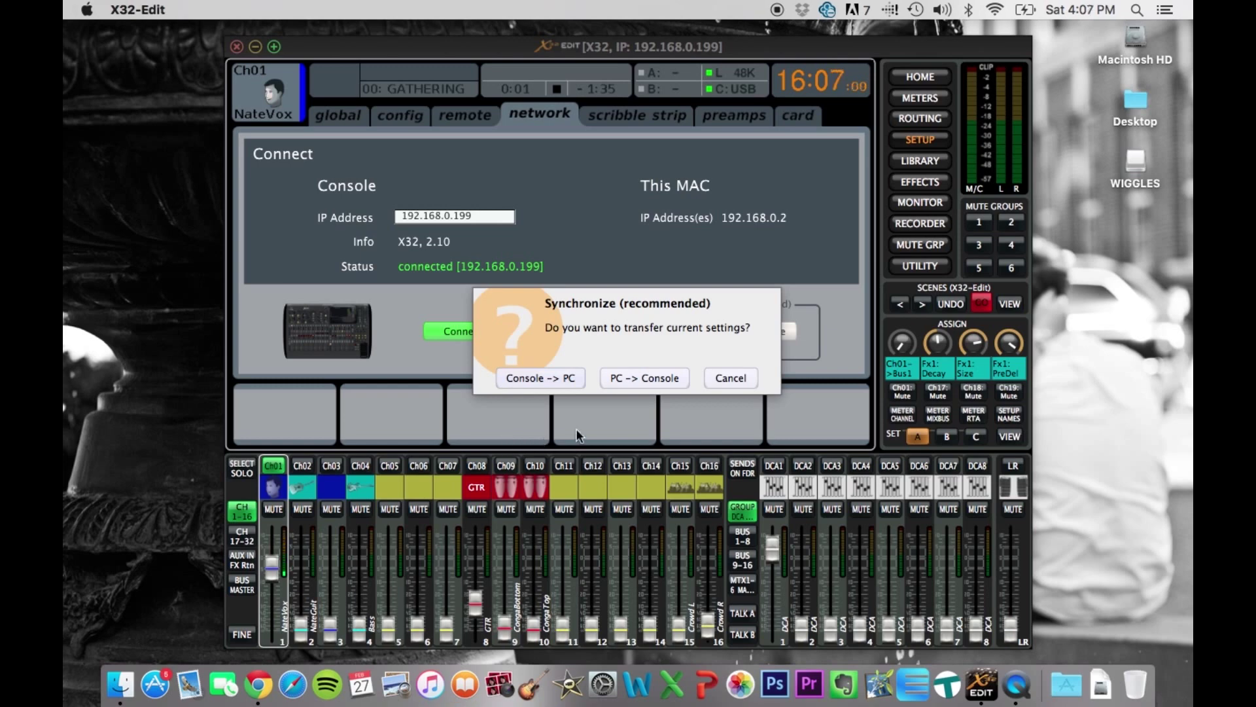
pyautogui.click(533, 378)
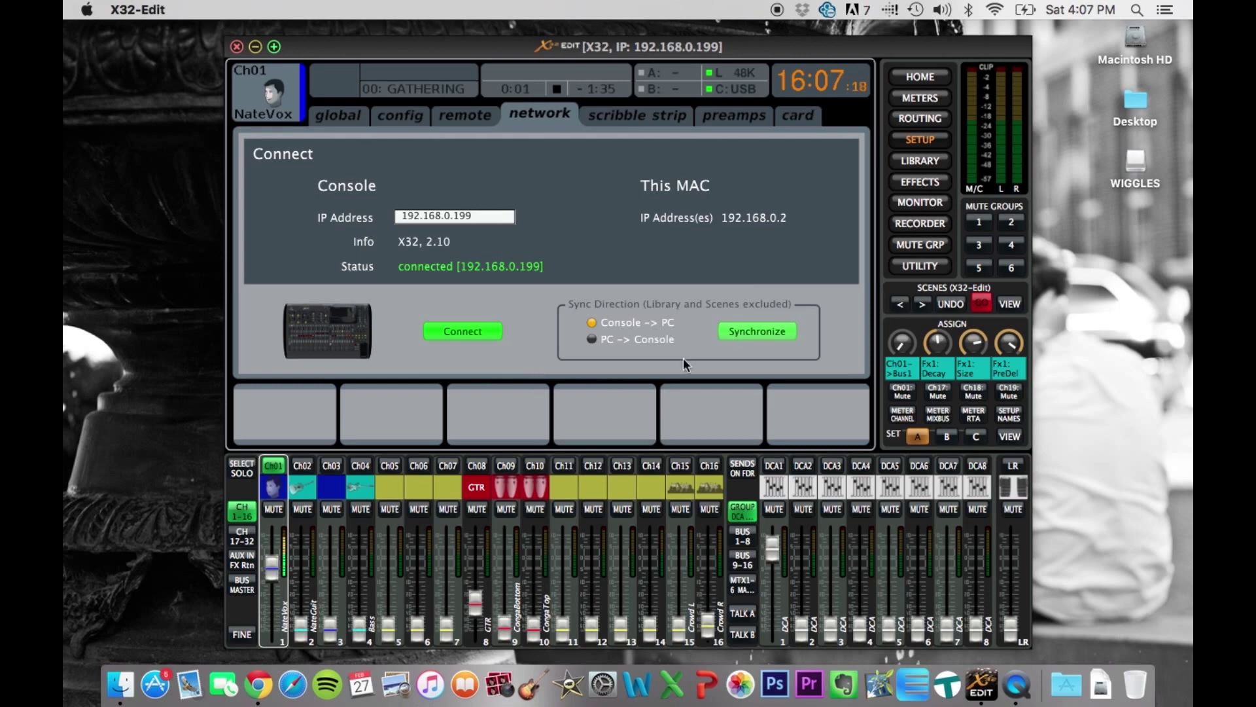
# Step: Move the window up-left, raise the Ch01 fader, select channel 3, and switch faders to CH 17-32
pyautogui.moveTo(756, 40); pyautogui.dragTo(709, 27)
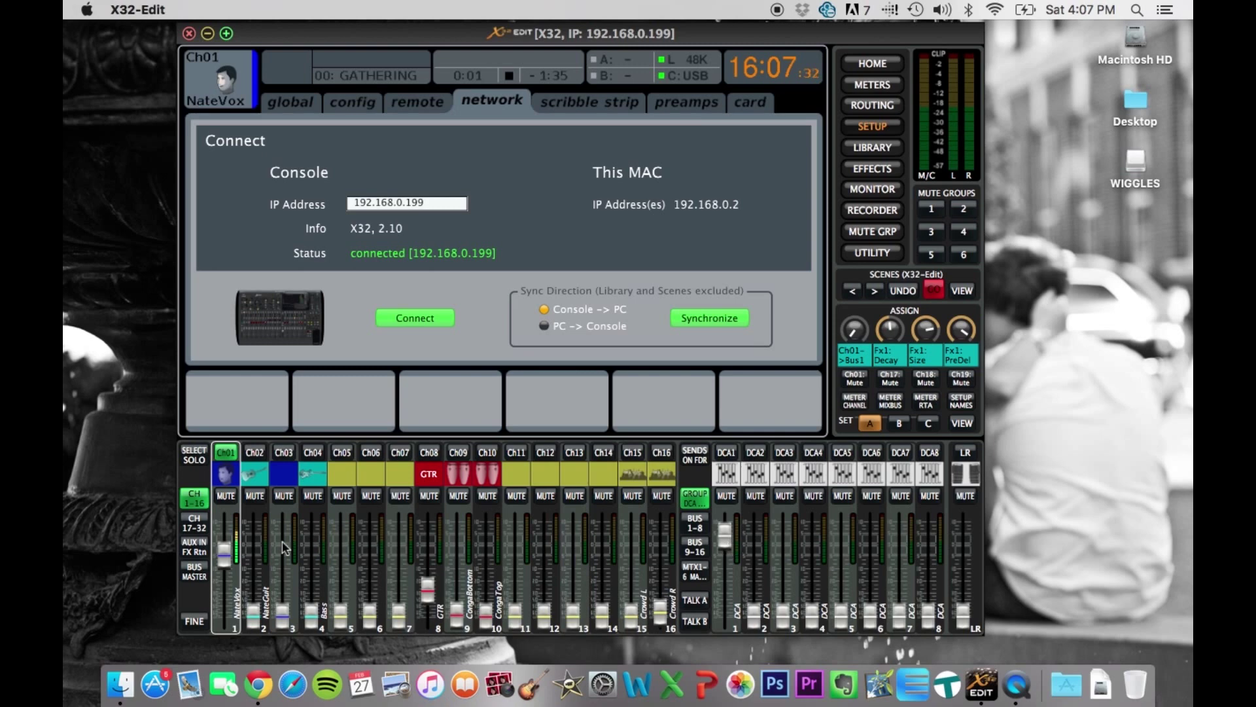
pyautogui.moveTo(224, 553); pyautogui.dragTo(265, 550)
pyautogui.click(285, 454)
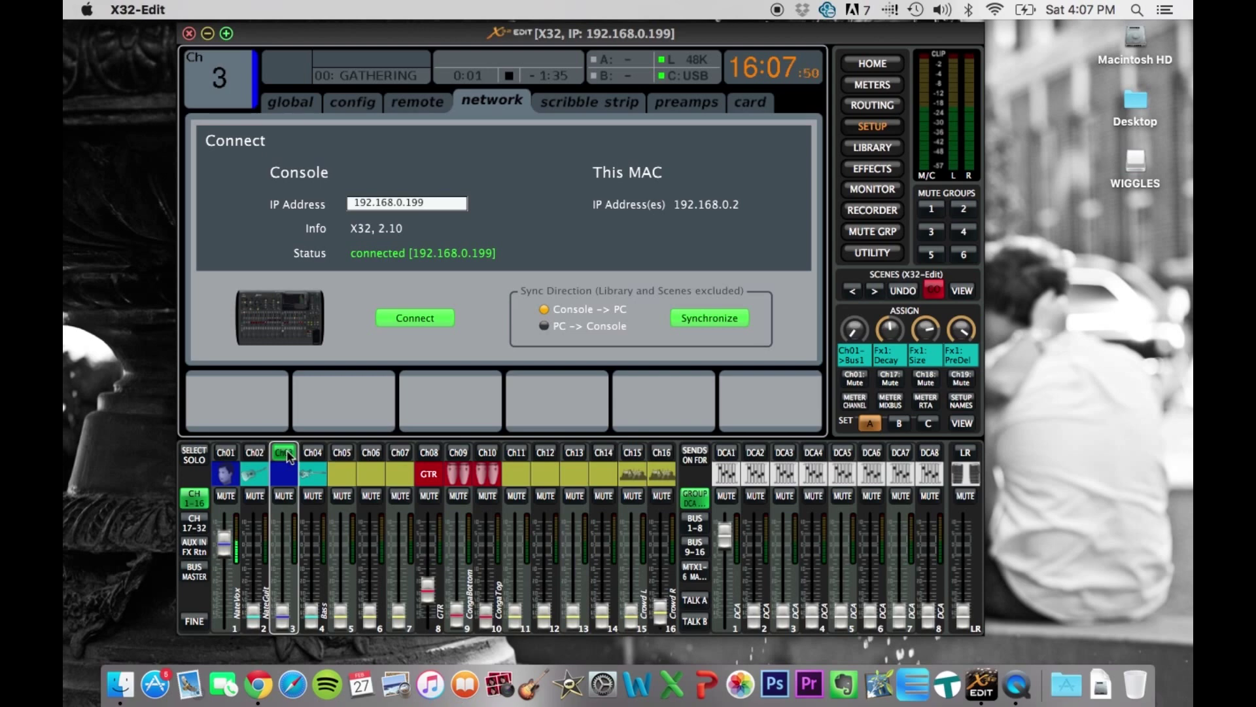
pyautogui.click(198, 522)
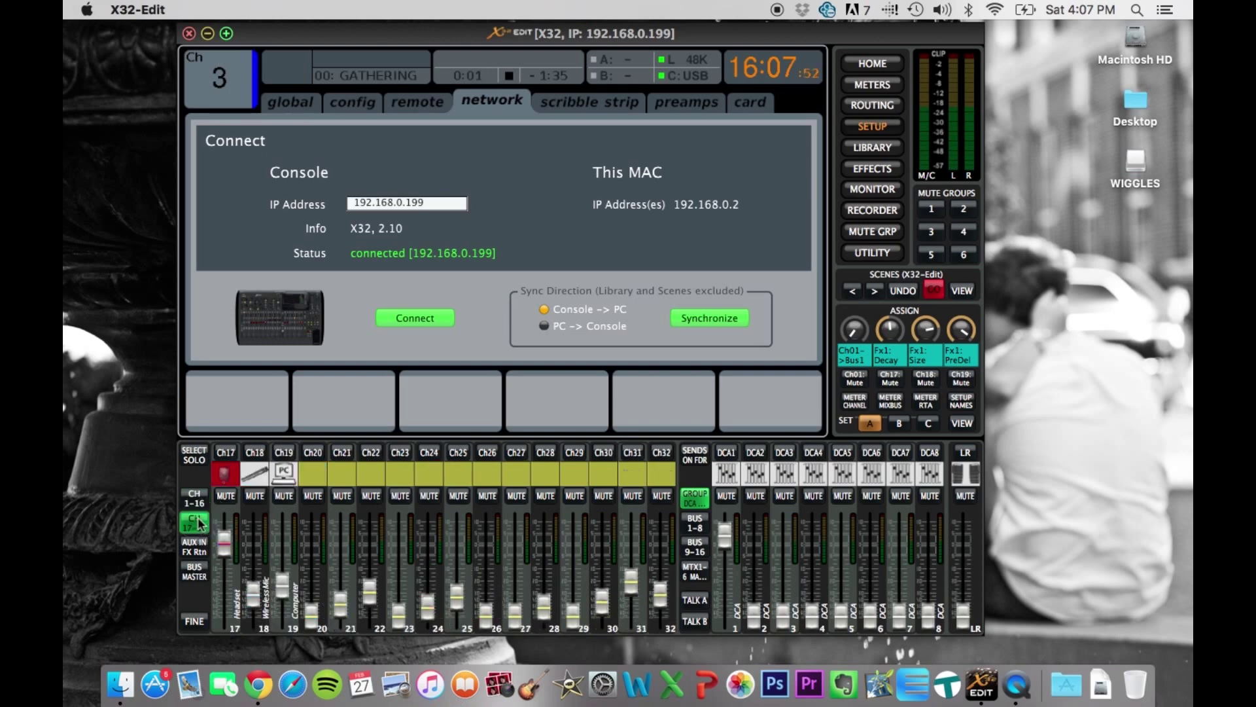
# Step: Bring channels 17–32 onto the faders and raise the Ch19 Computer fader slightly
pyautogui.click(195, 546)
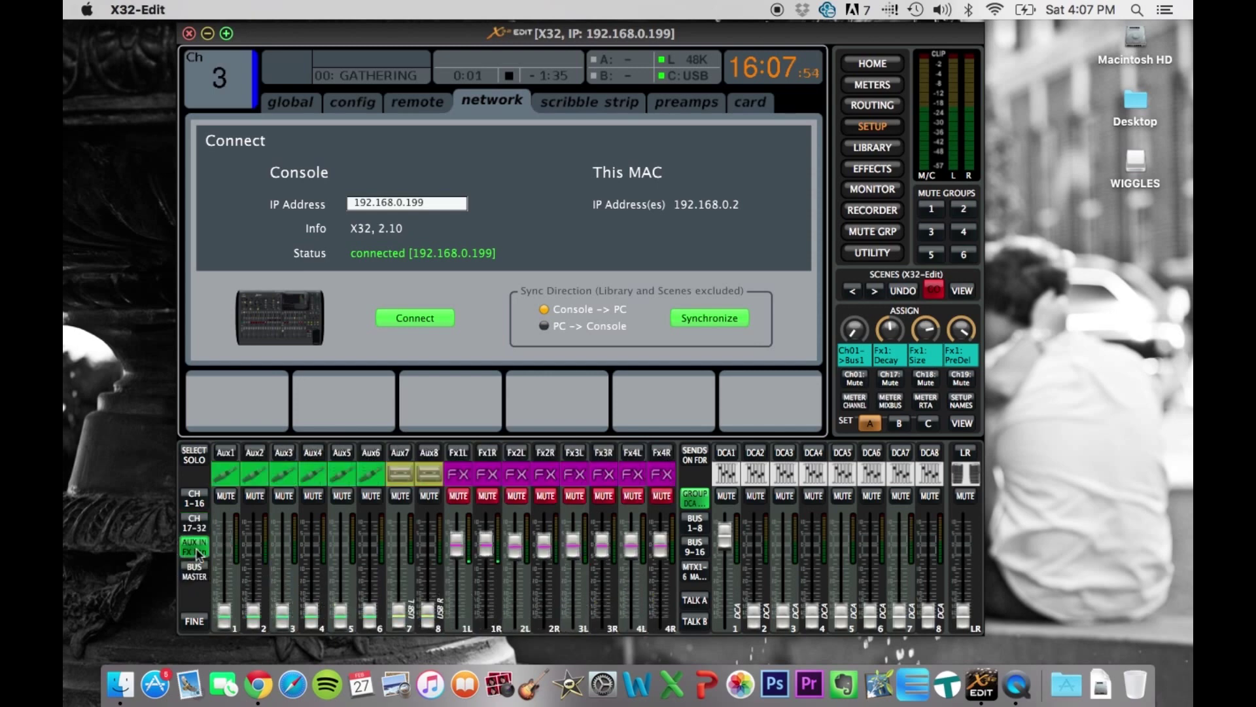
pyautogui.click(199, 524)
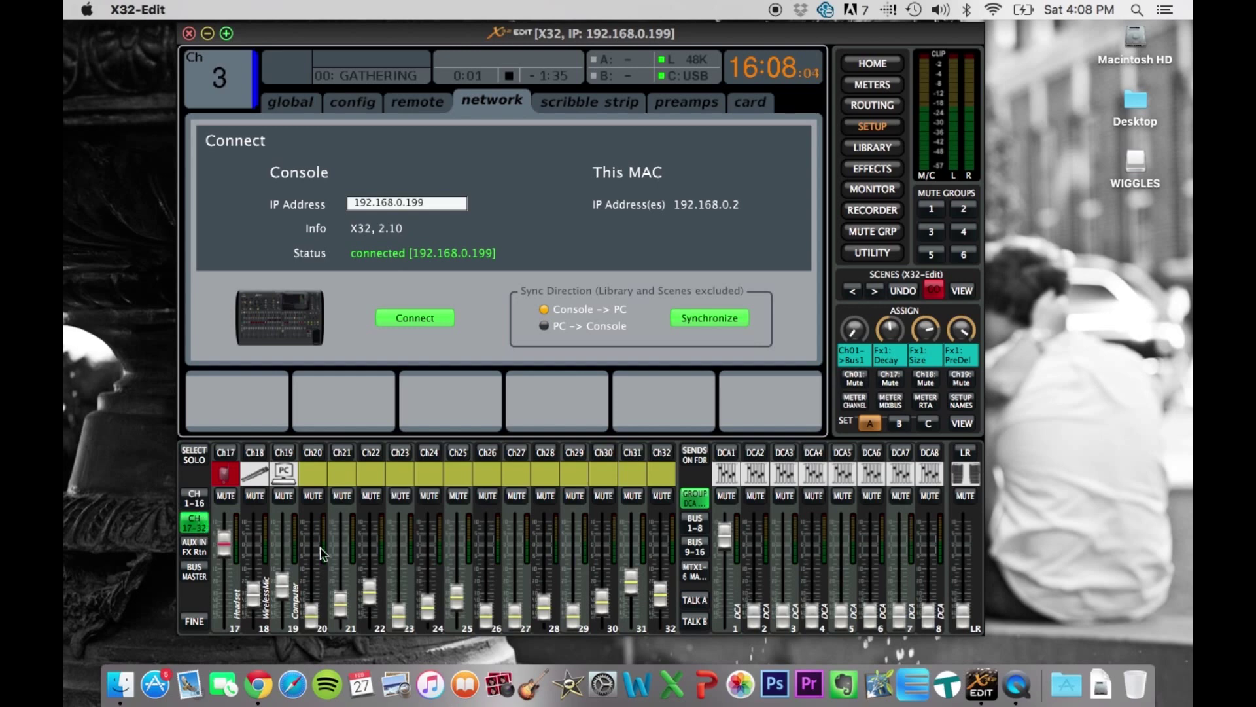
pyautogui.moveTo(282, 584); pyautogui.dragTo(283, 553)
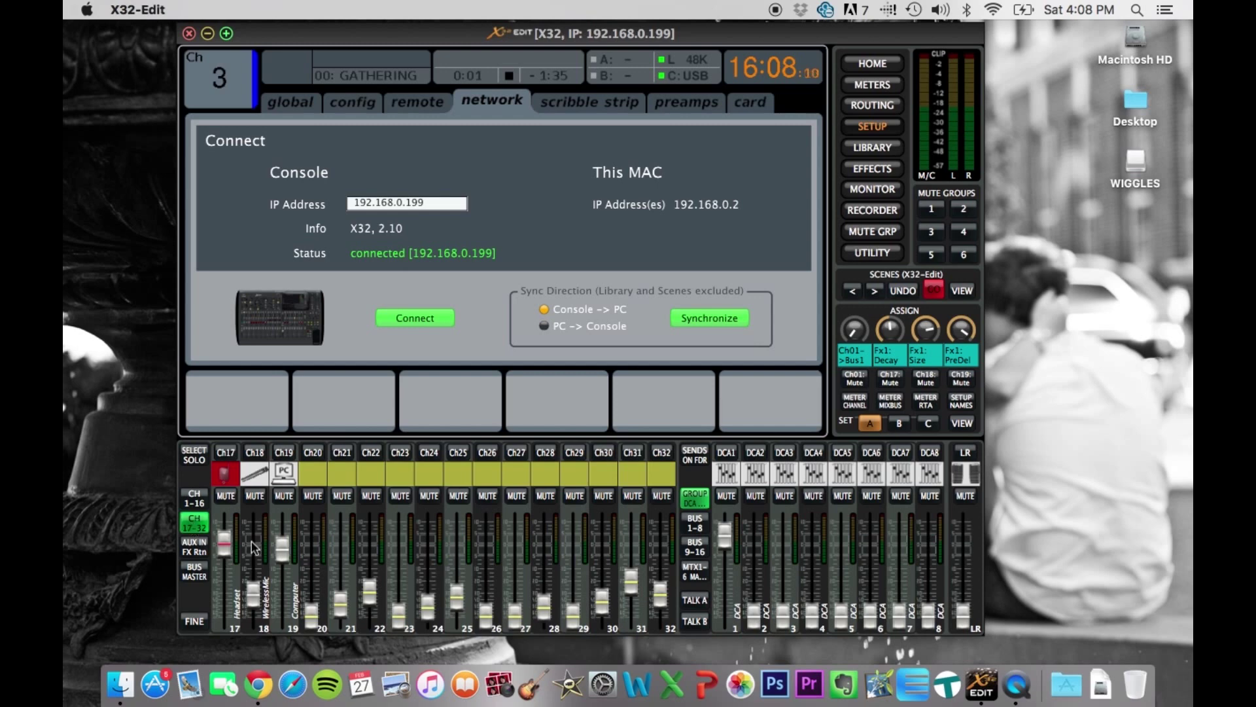
pyautogui.moveTo(281, 550); pyautogui.dragTo(282, 569)
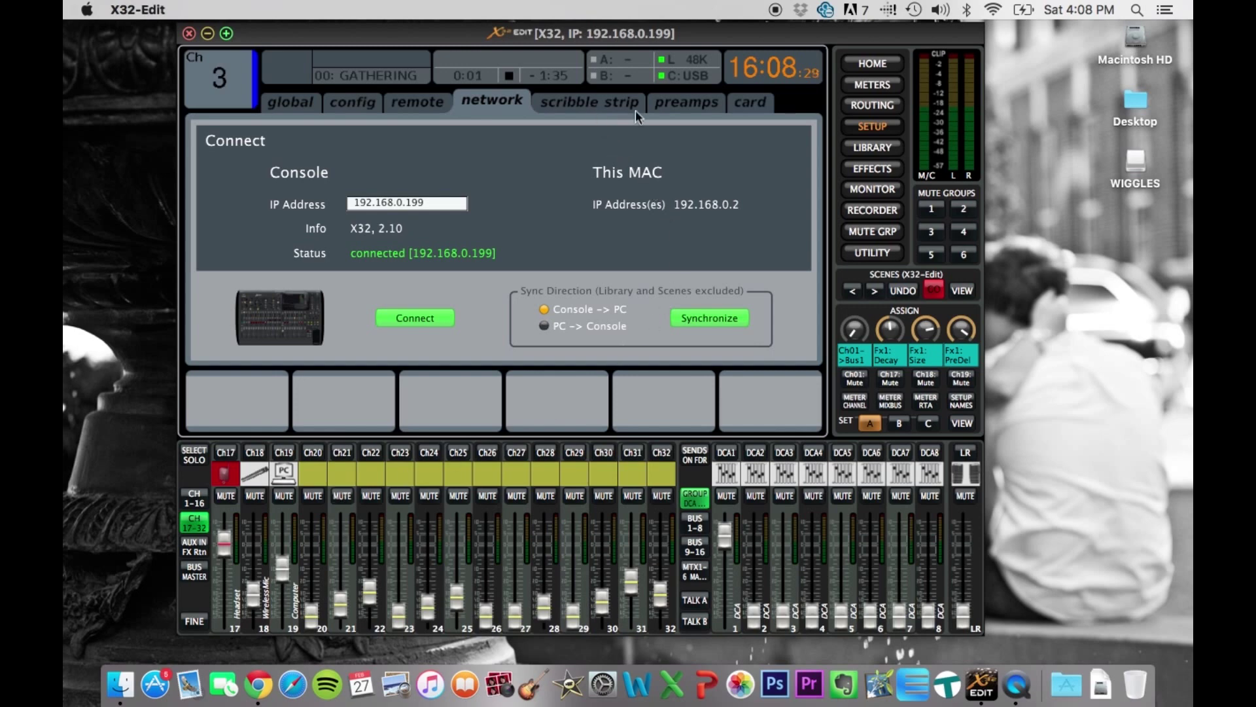
# Step: Open channel 3's home page and return the faders to channels 1–16
pyautogui.click(872, 63)
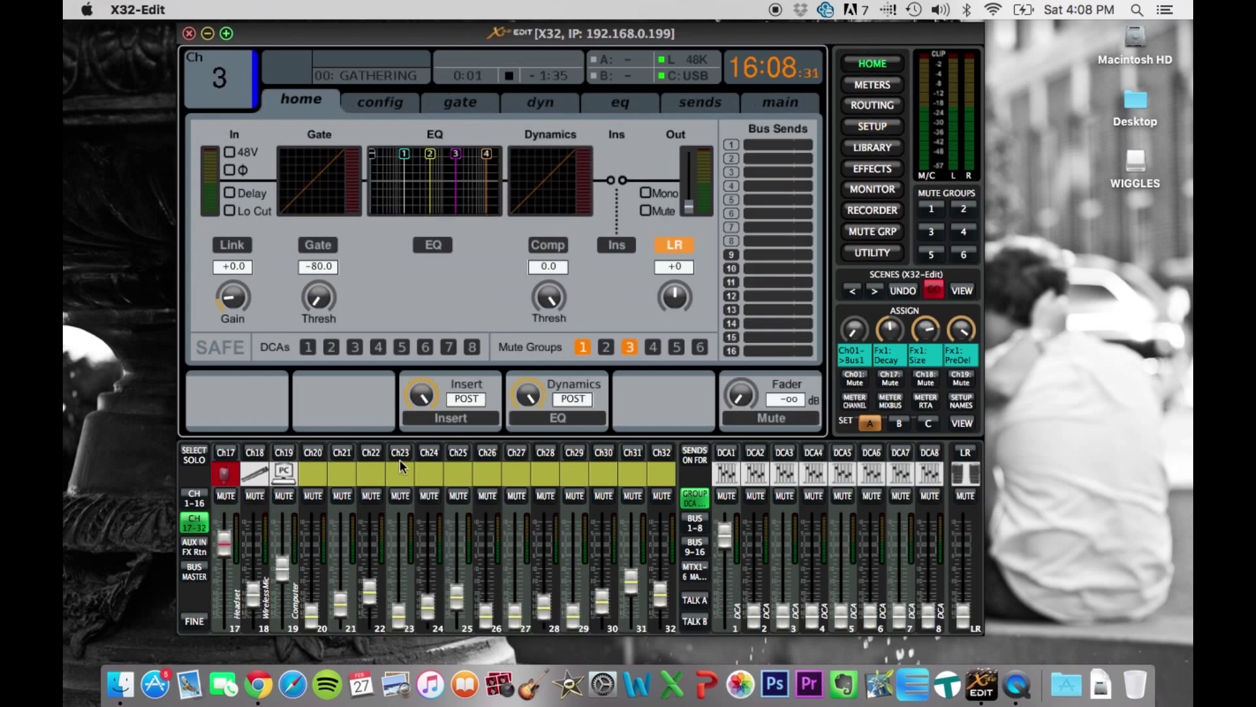
pyautogui.click(194, 498)
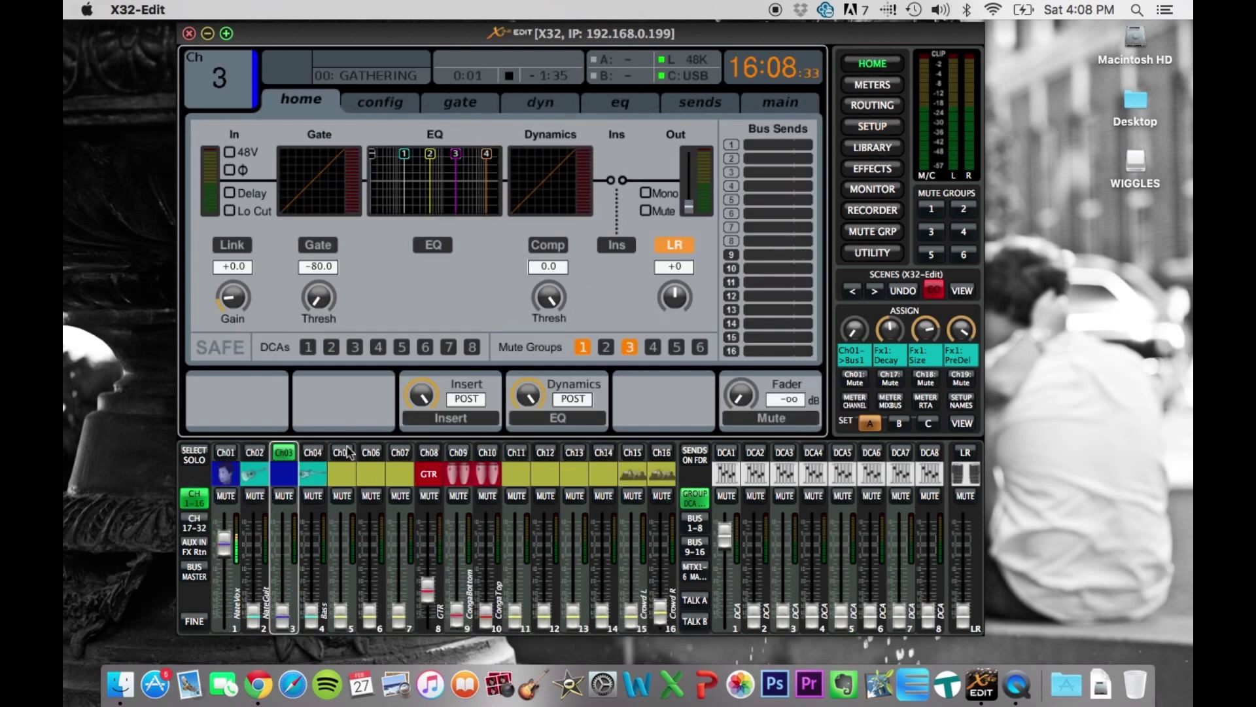
pyautogui.click(873, 126)
# Step: In the scribble strip setup, select Channel 06 and set its colour to white
pyautogui.click(587, 102)
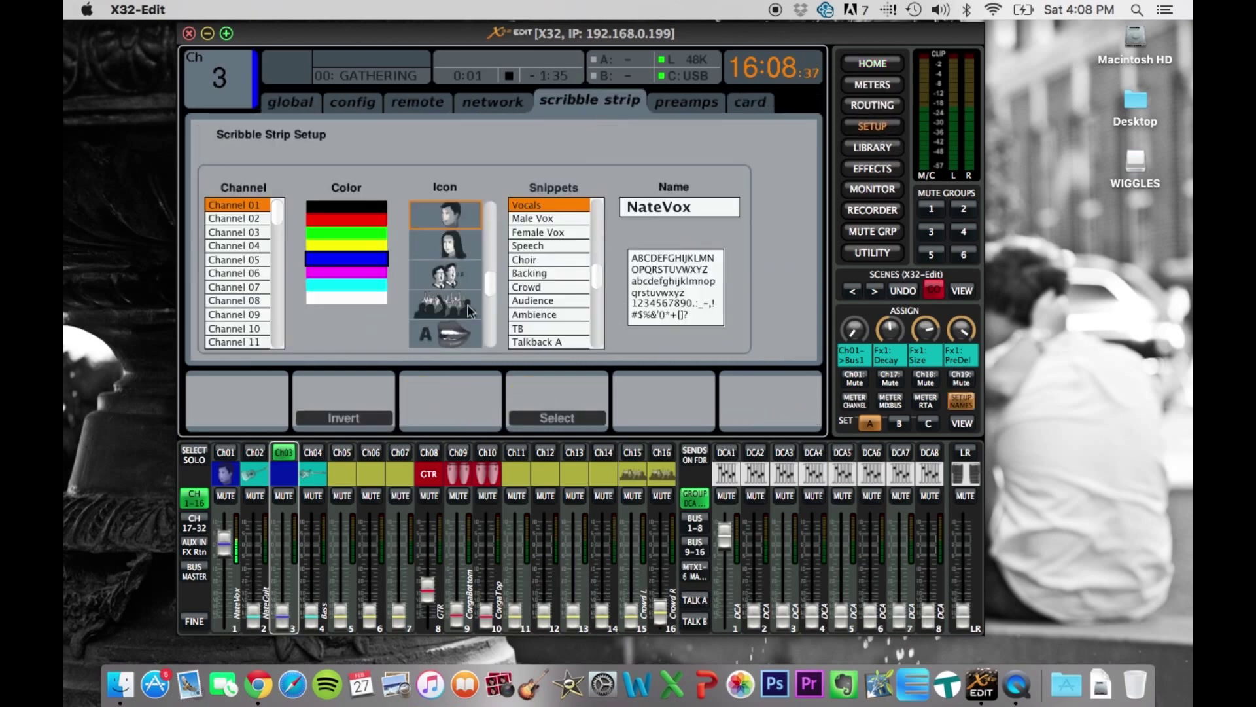
pyautogui.click(249, 233)
pyautogui.click(248, 257)
pyautogui.click(250, 288)
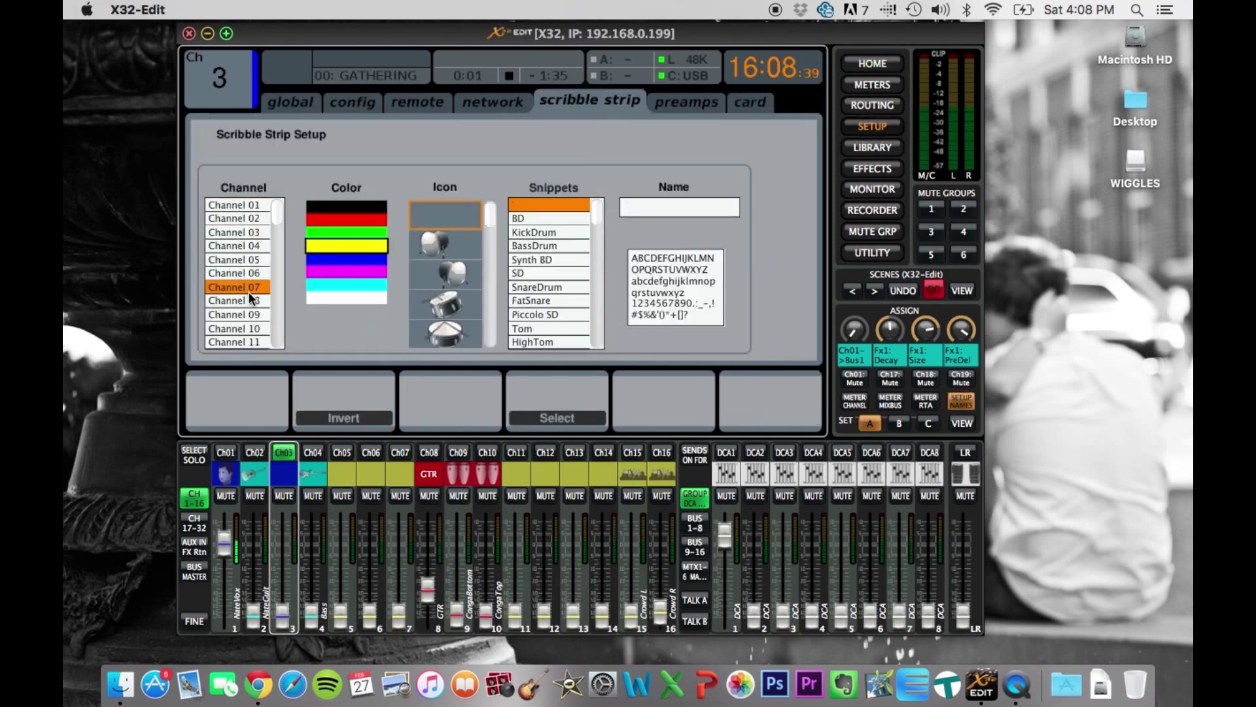
pyautogui.click(260, 272)
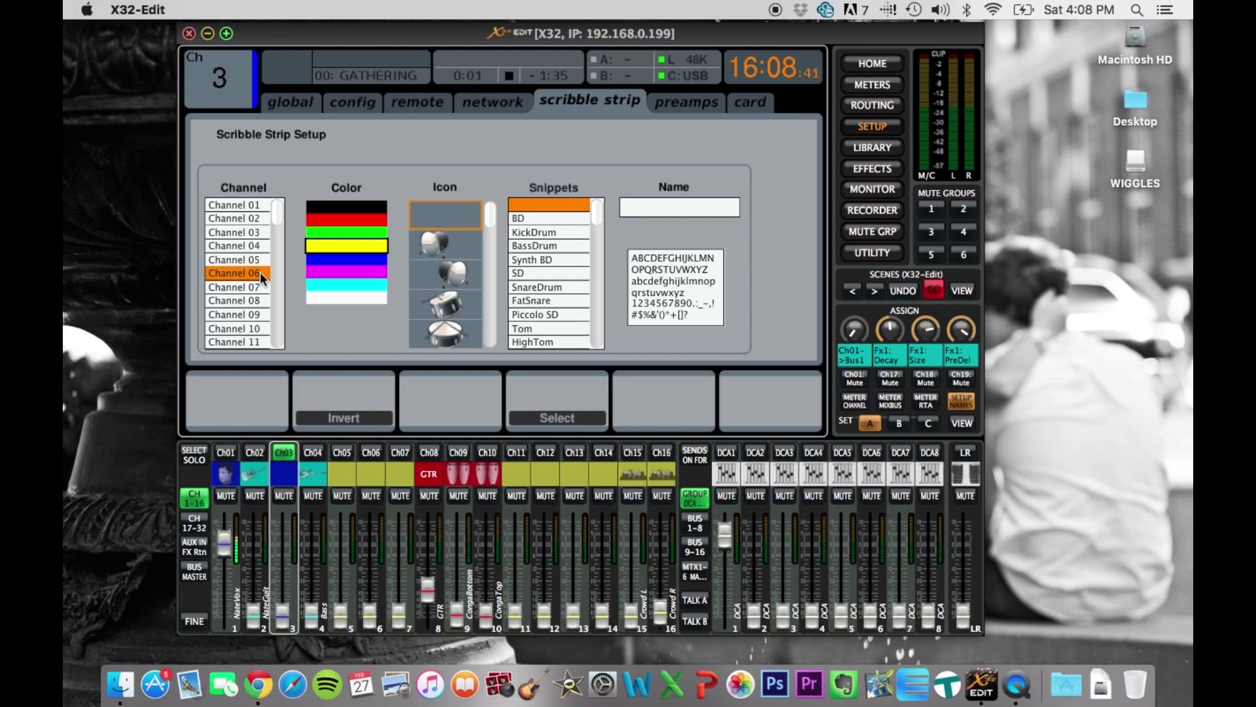
pyautogui.click(345, 275)
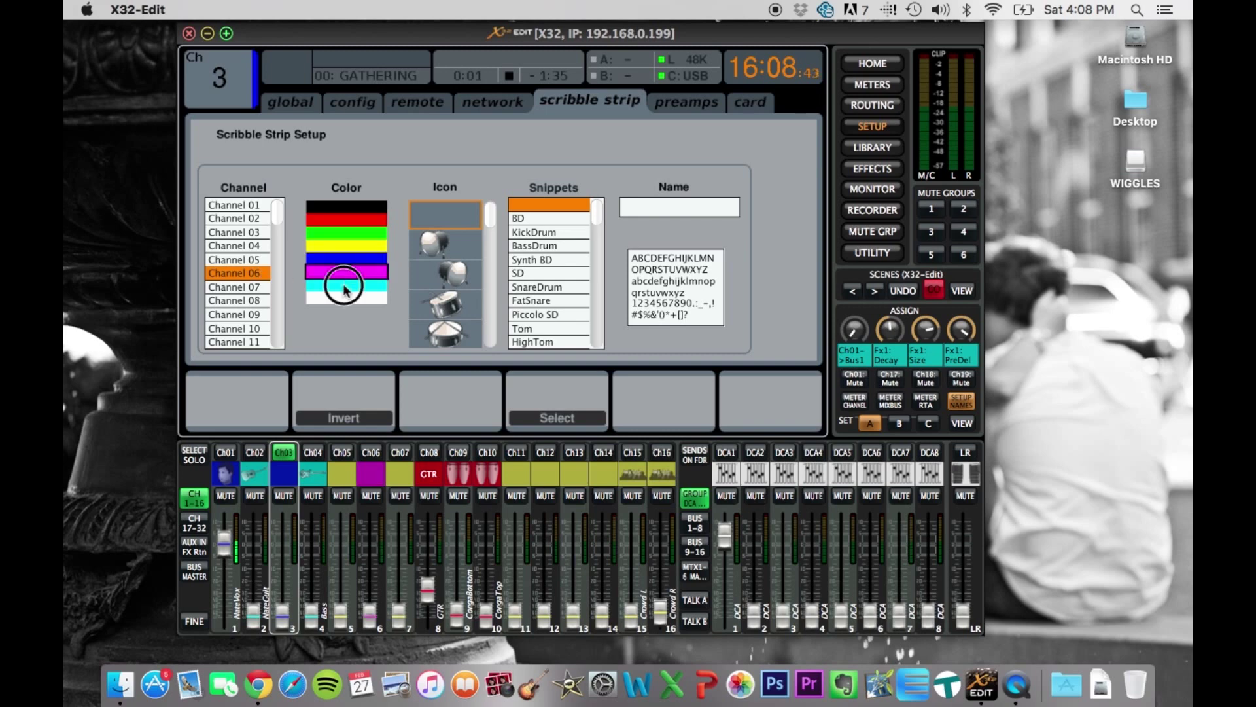
pyautogui.click(345, 283)
pyautogui.click(345, 298)
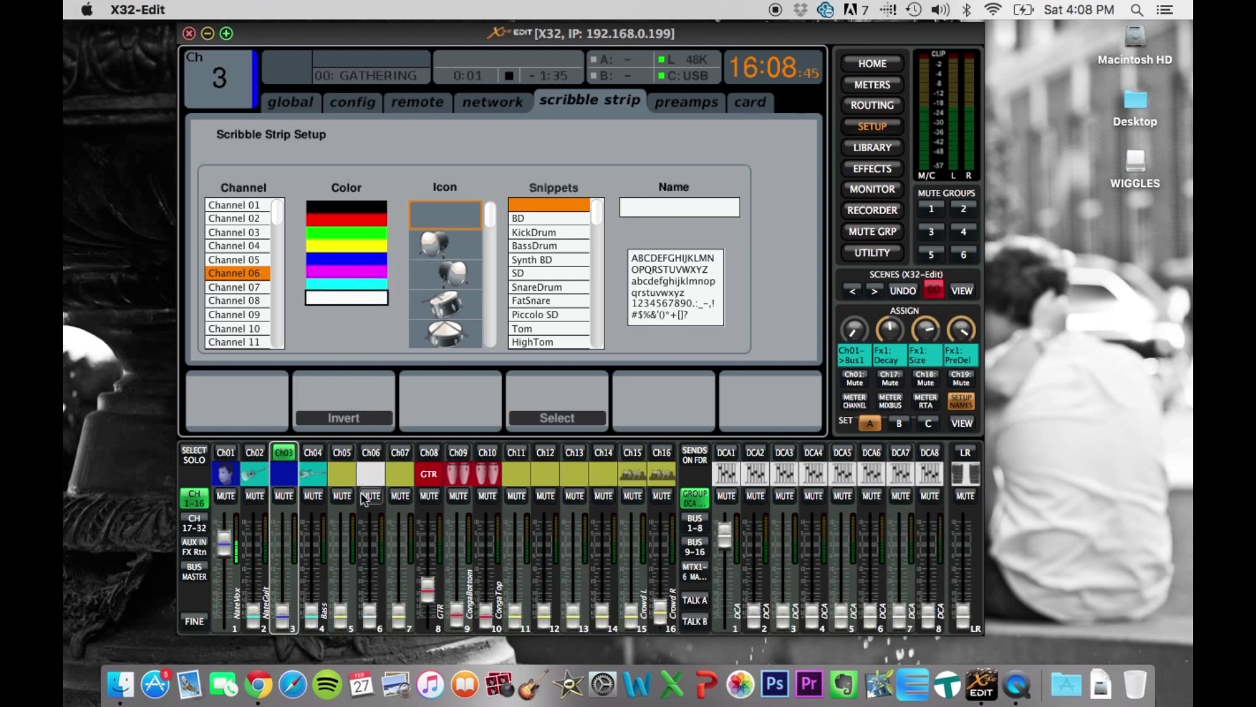
# Step: Give channel 6 the bass guitar icon and name it MattBass
pyautogui.scroll(6, 374, 271)
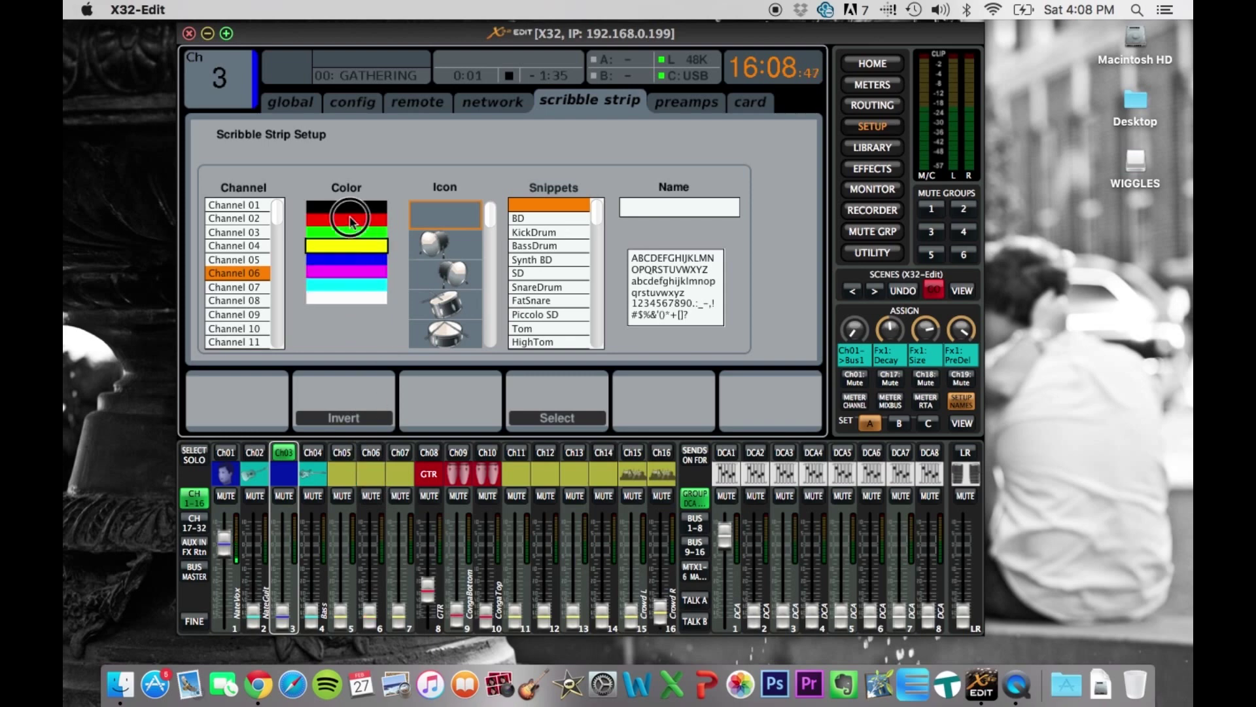
pyautogui.scroll(-6, 365, 274)
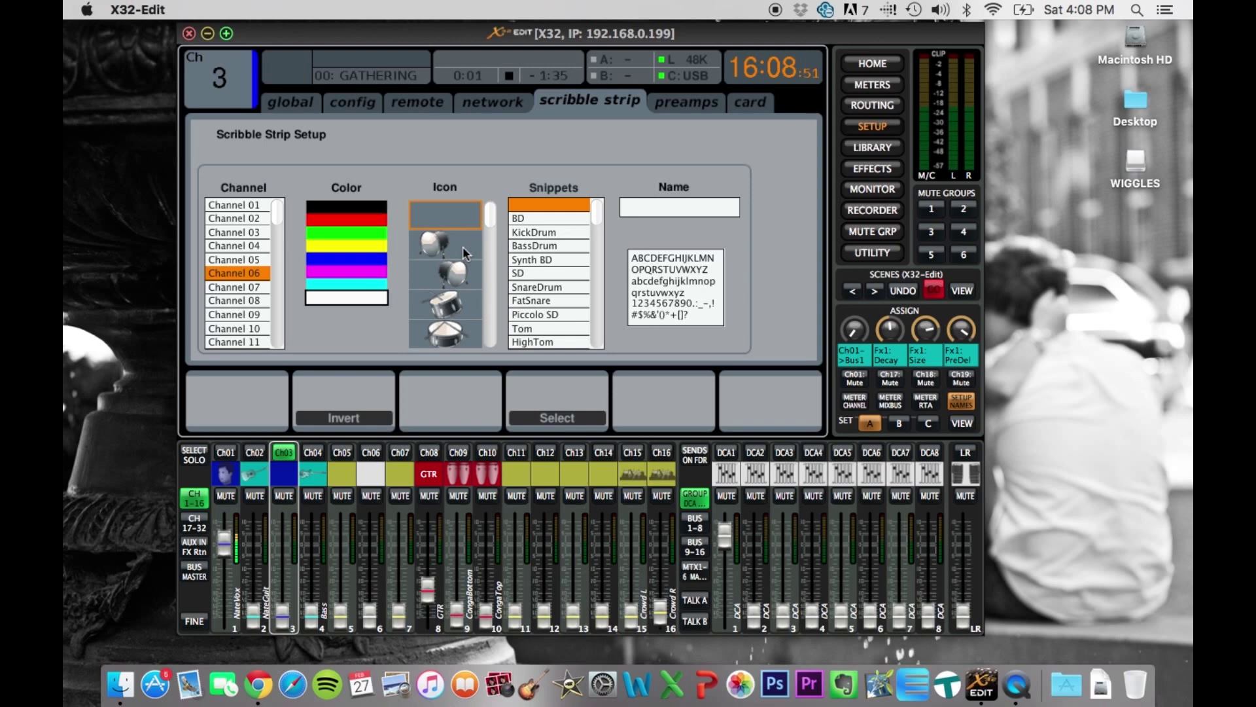
pyautogui.scroll(-8, 438, 309)
pyautogui.scroll(-10, 439, 316)
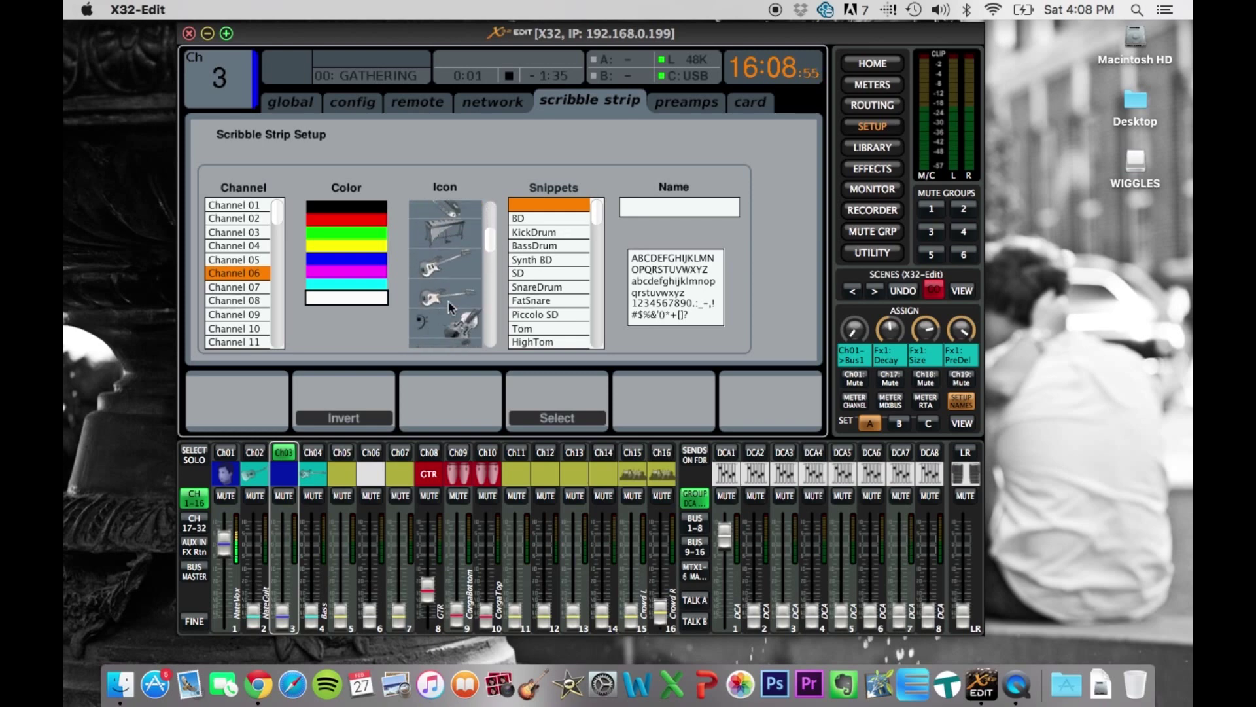
pyautogui.click(445, 295)
pyautogui.click(666, 207)
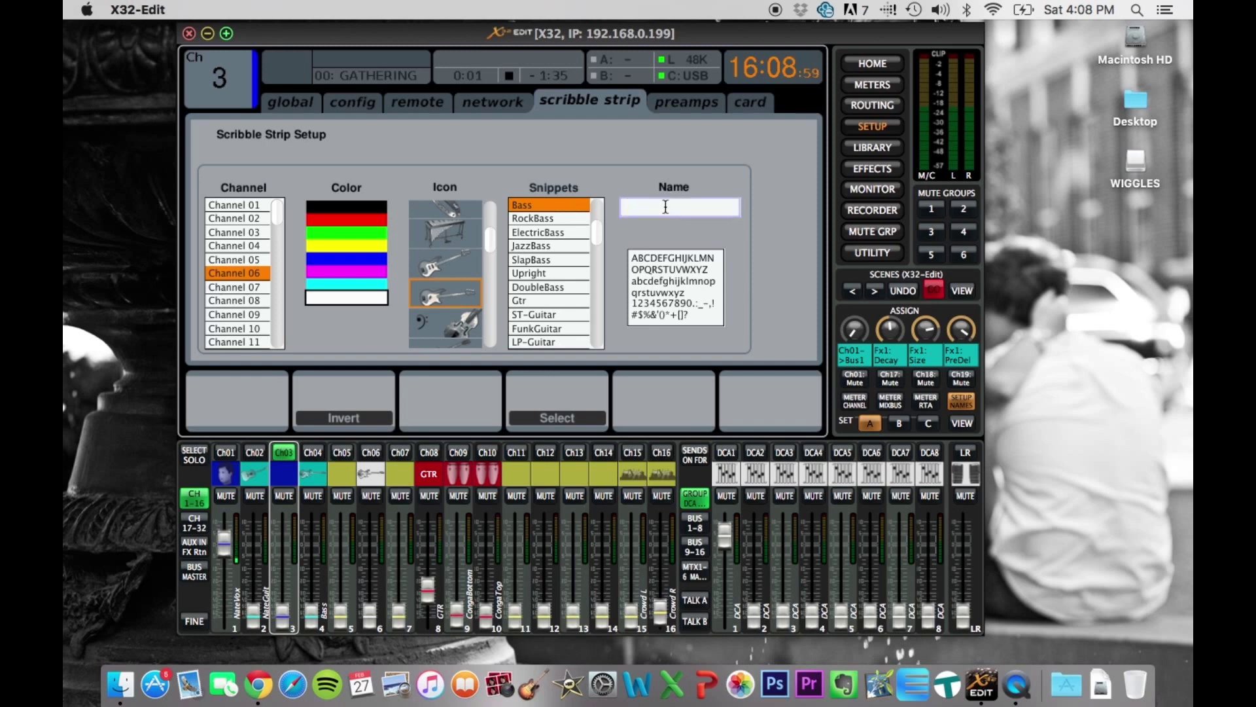
pyautogui.write('MattBass')
pyautogui.press('Return')
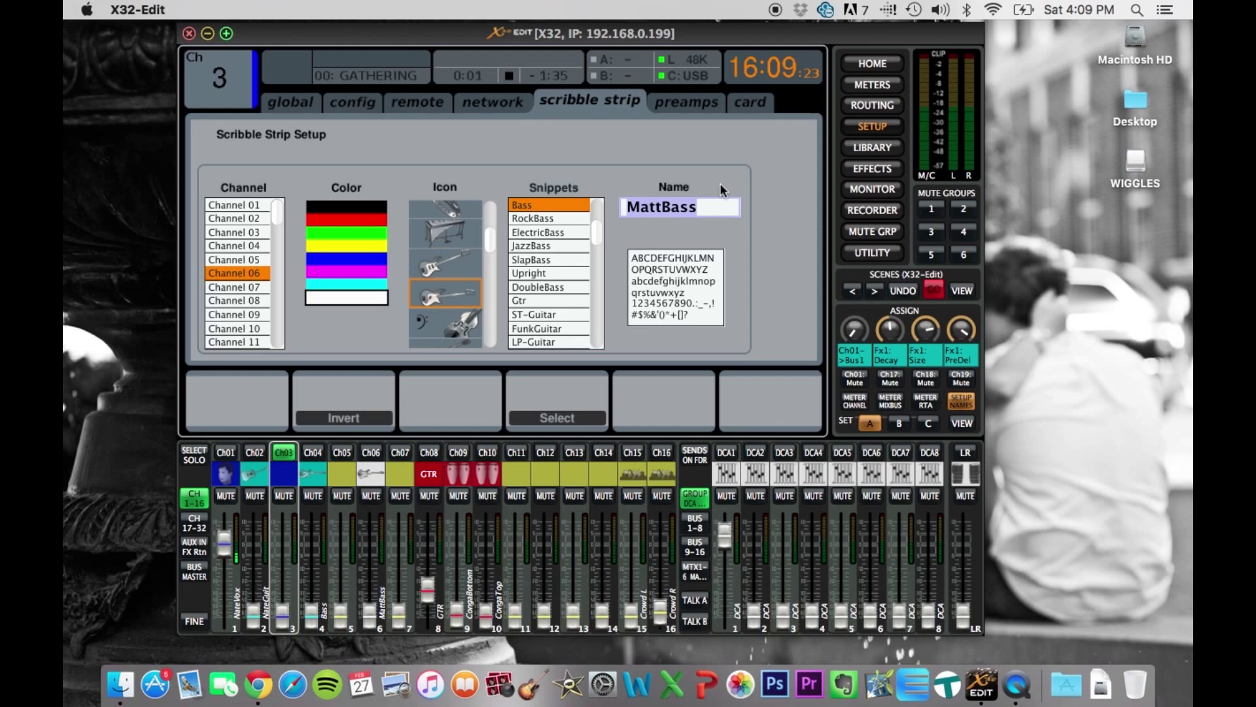
# Step: Show the Meters RTA page plotting the live spectrum for Ch01 post
pyautogui.click(885, 86)
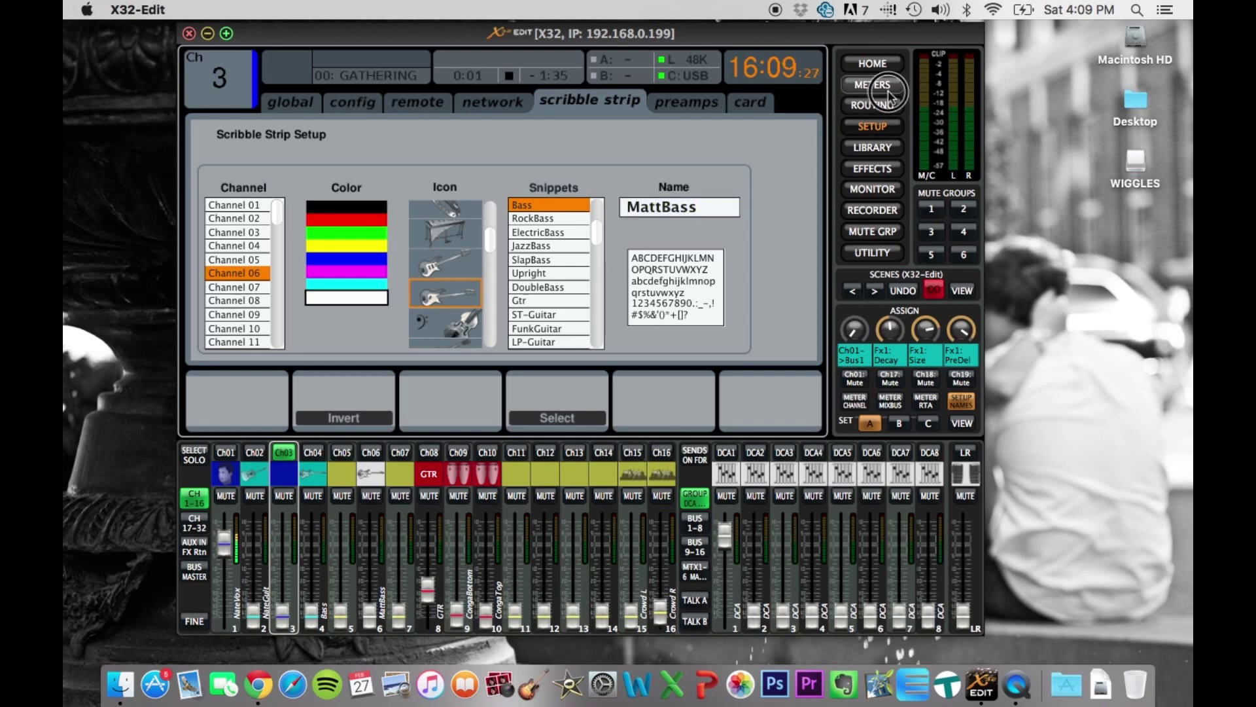
pyautogui.click(582, 100)
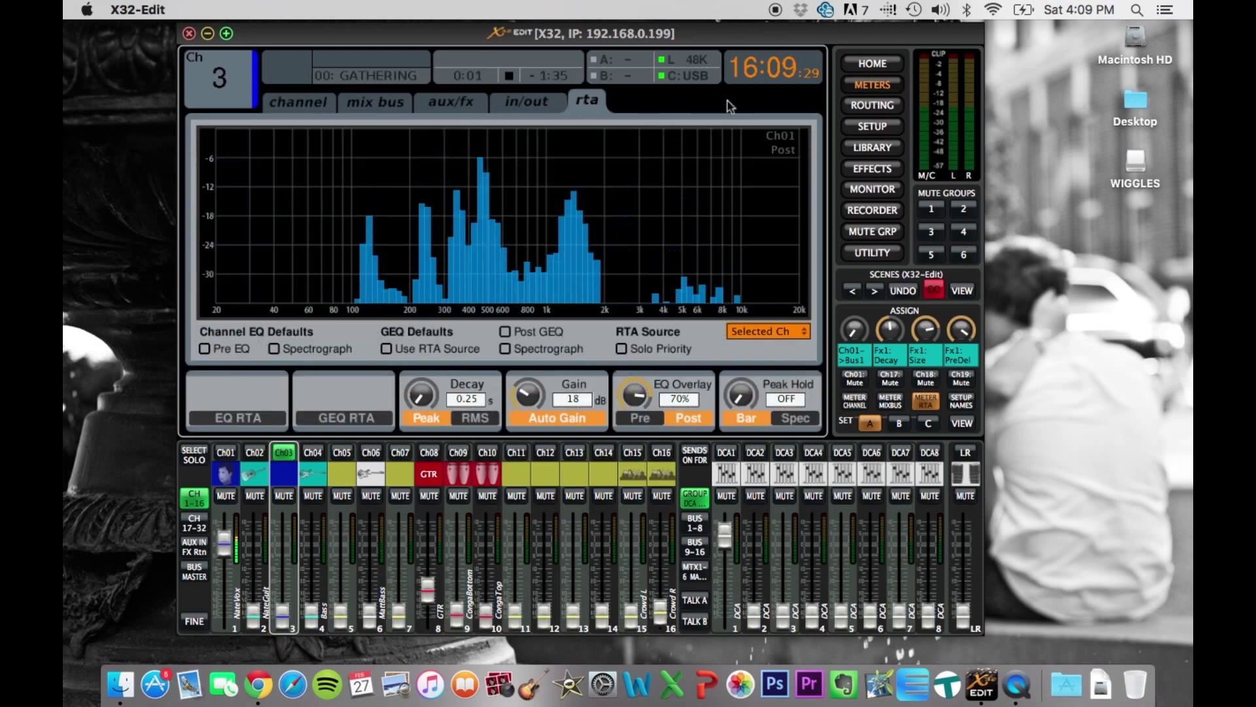
pyautogui.moveTo(687, 39)
pyautogui.mouseDown()
pyautogui.moveTo(657, 33)
pyautogui.moveTo(698, 30)
pyautogui.mouseUp()
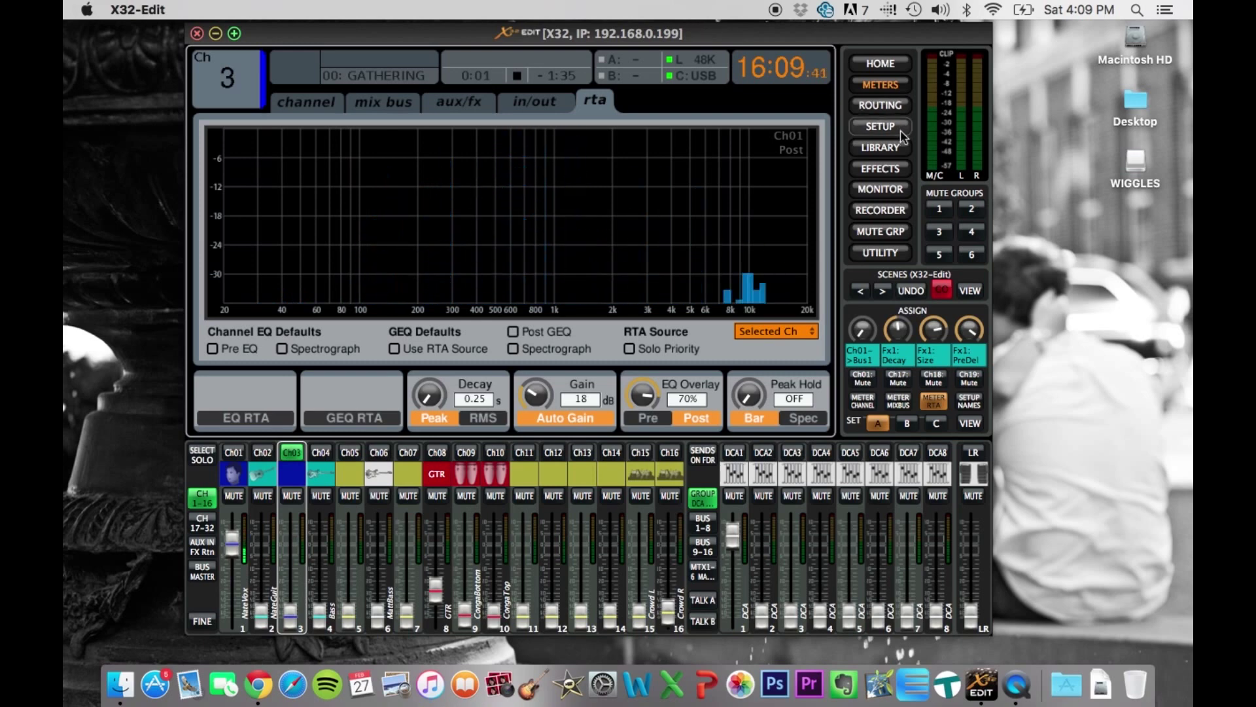
# Step: Browse fx1's bus options, Ambience presets and parameters without changes, ending on the eight-slot overview
pyautogui.click(883, 169)
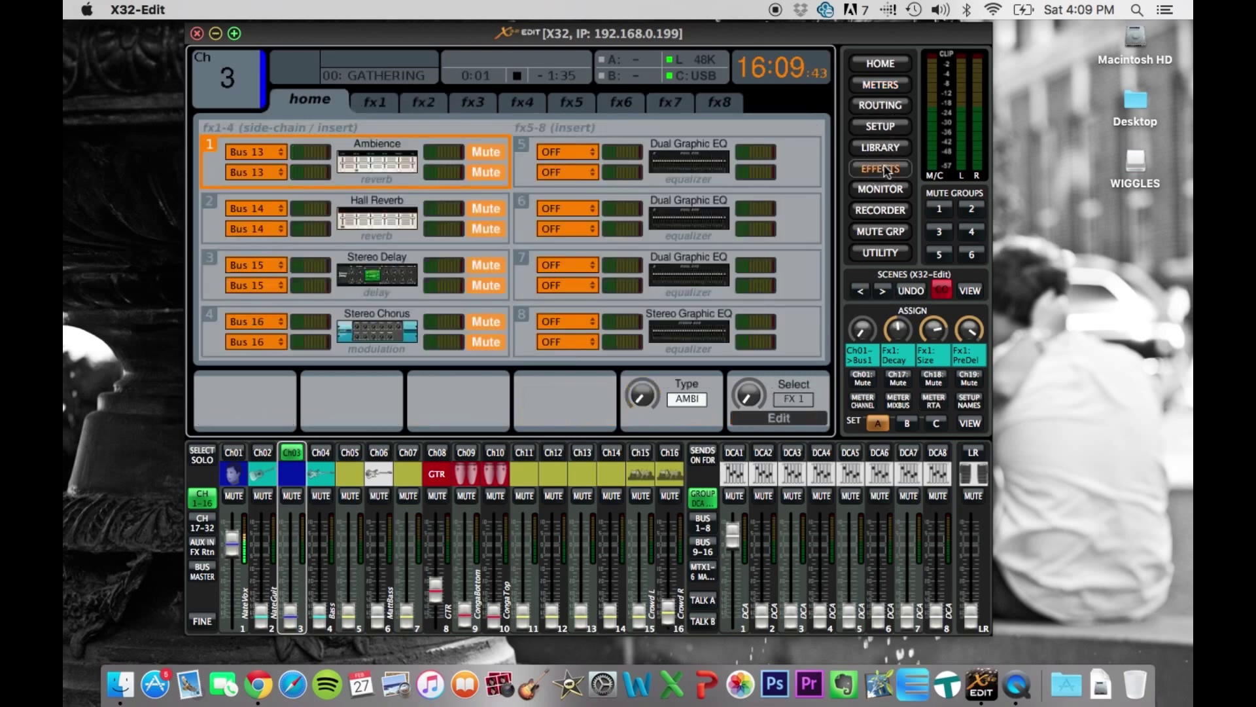
pyautogui.click(273, 152)
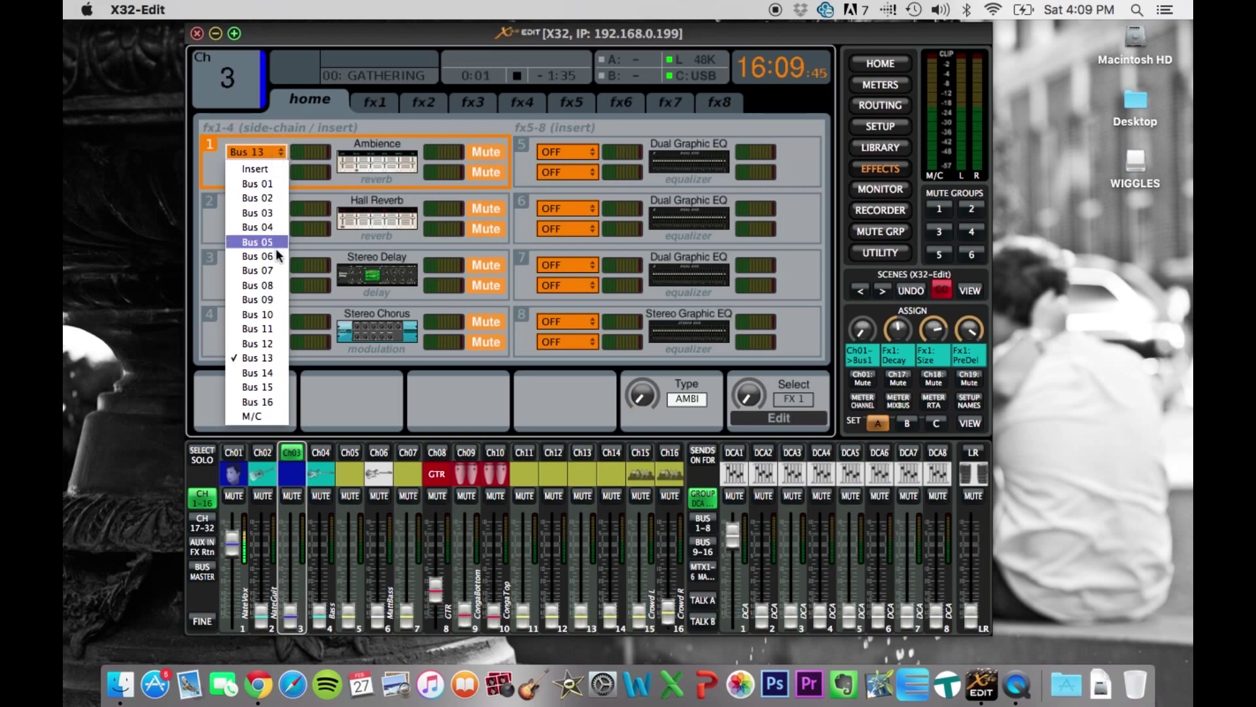
pyautogui.click(343, 170)
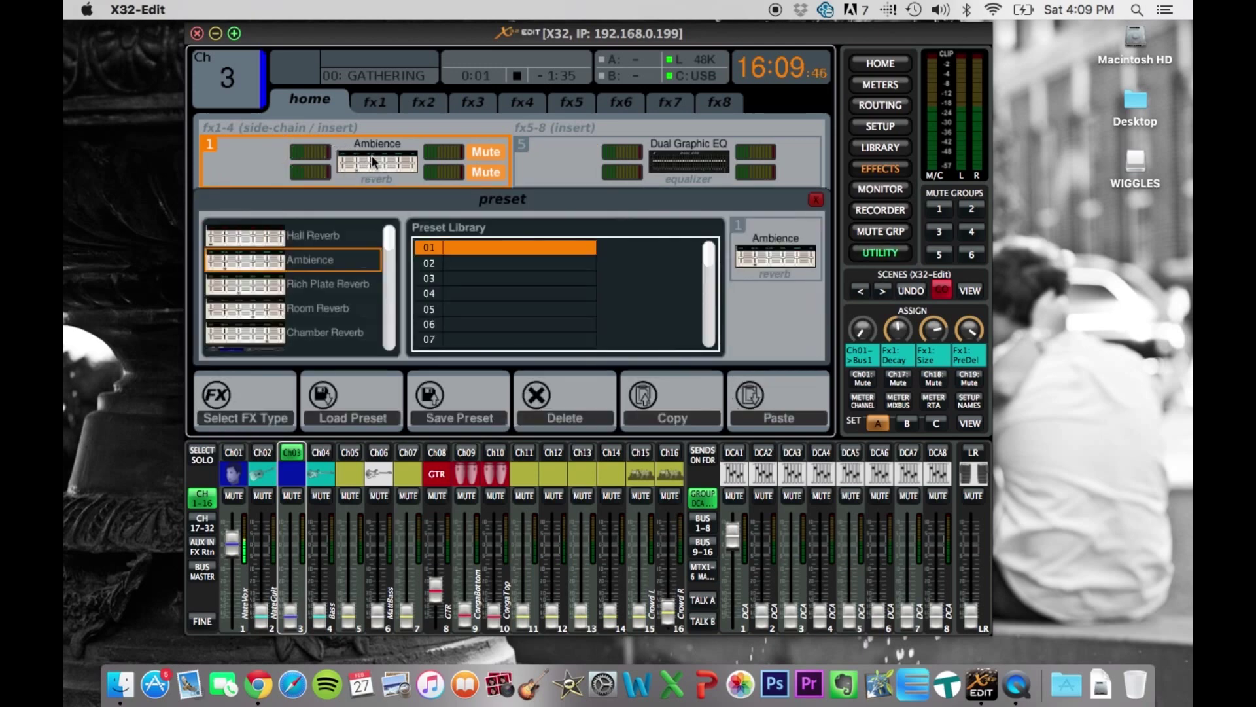
pyautogui.click(353, 285)
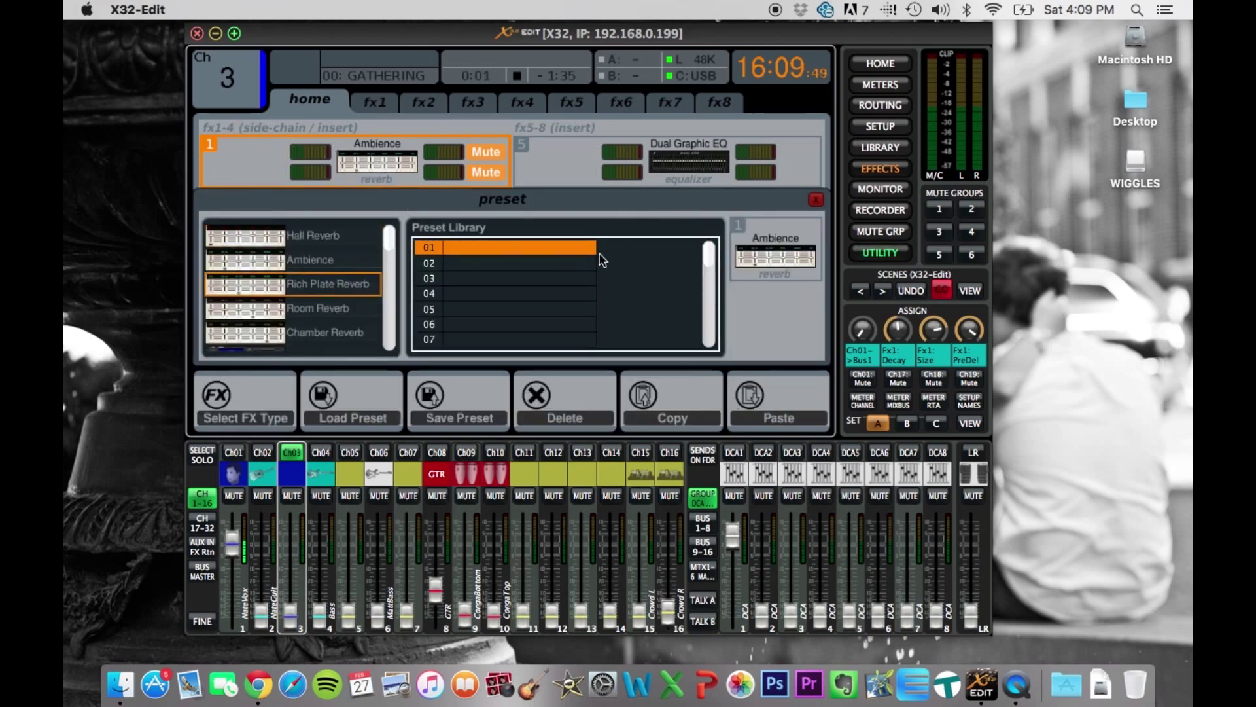
pyautogui.click(812, 203)
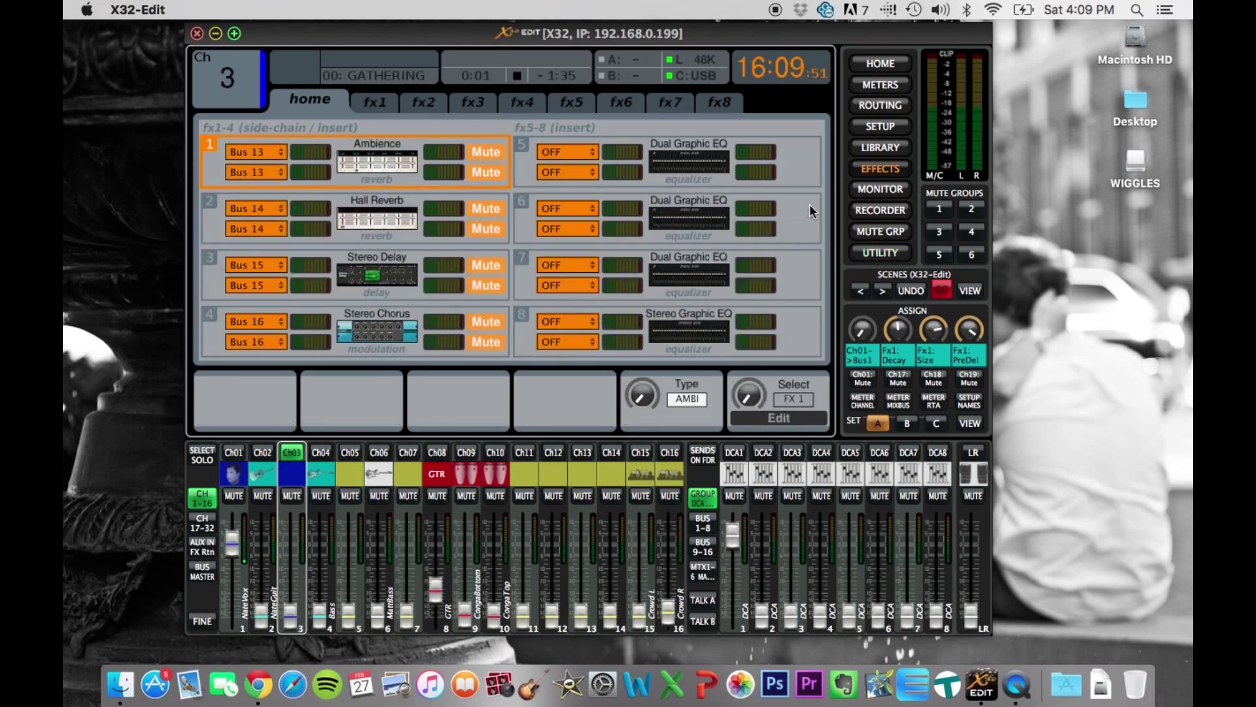
pyautogui.click(375, 101)
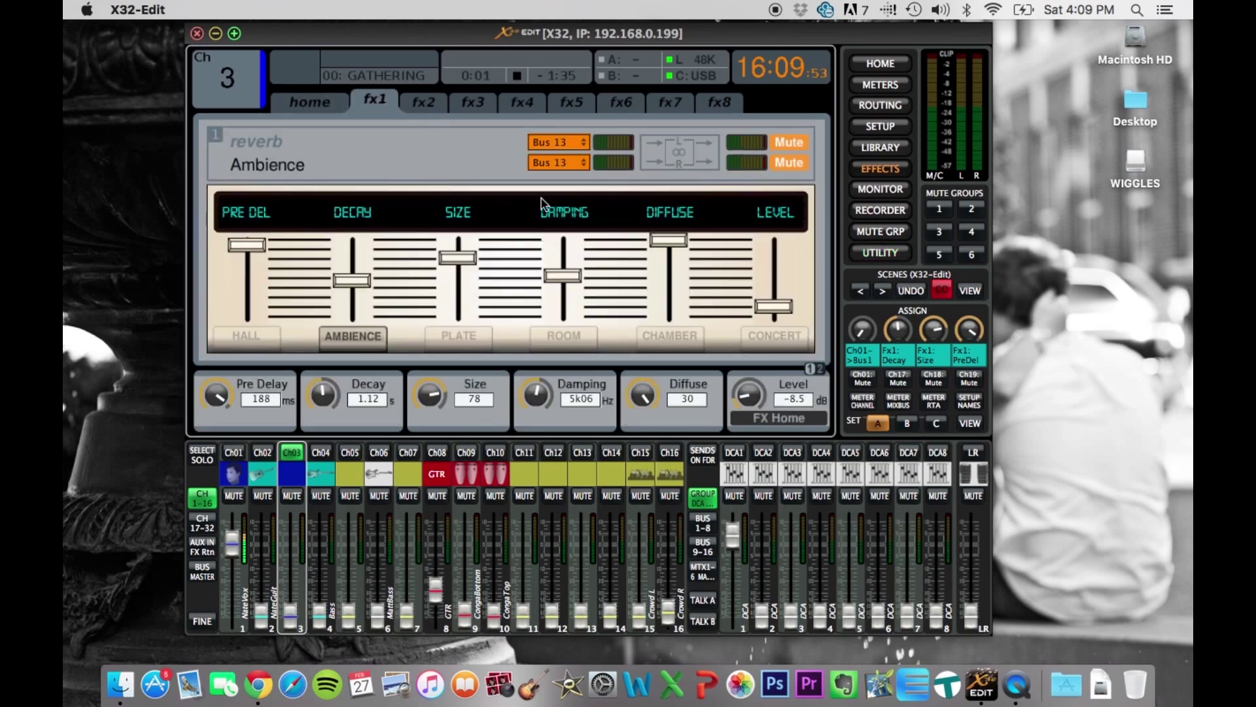
pyautogui.click(312, 108)
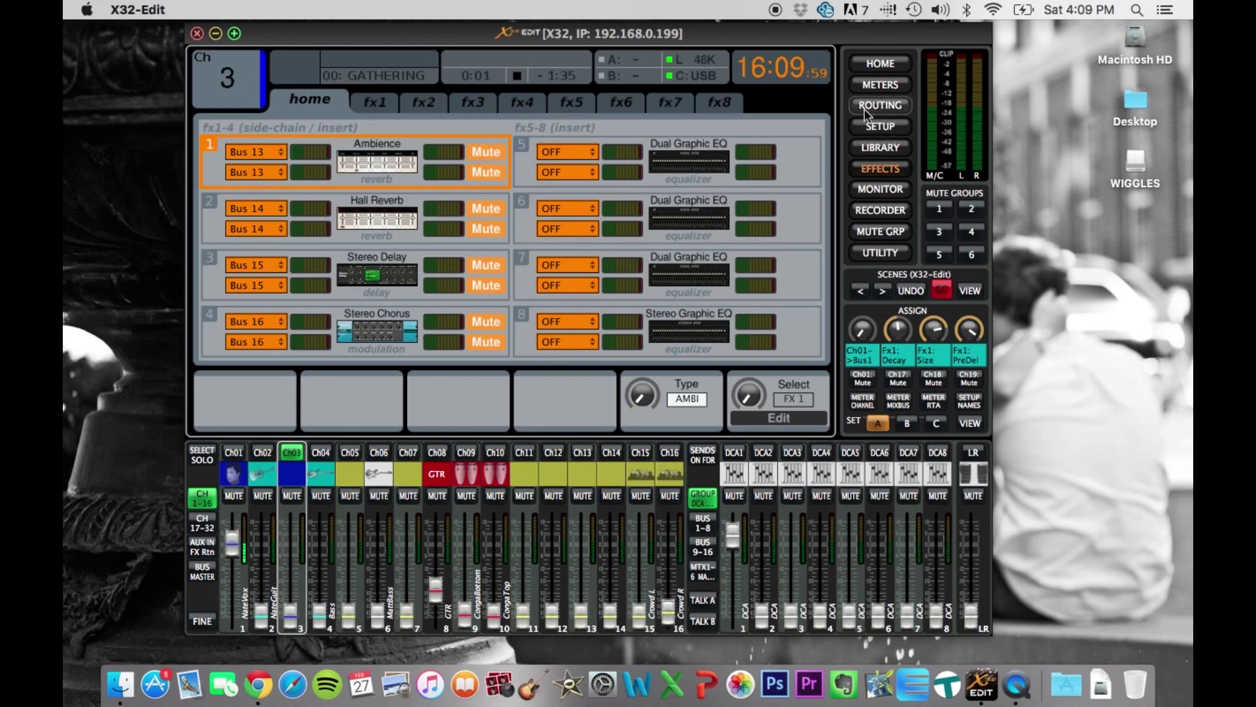
# Step: Step through the Routing, Effects and Monitor pages to reach the USB Recorder page
pyautogui.click(888, 104)
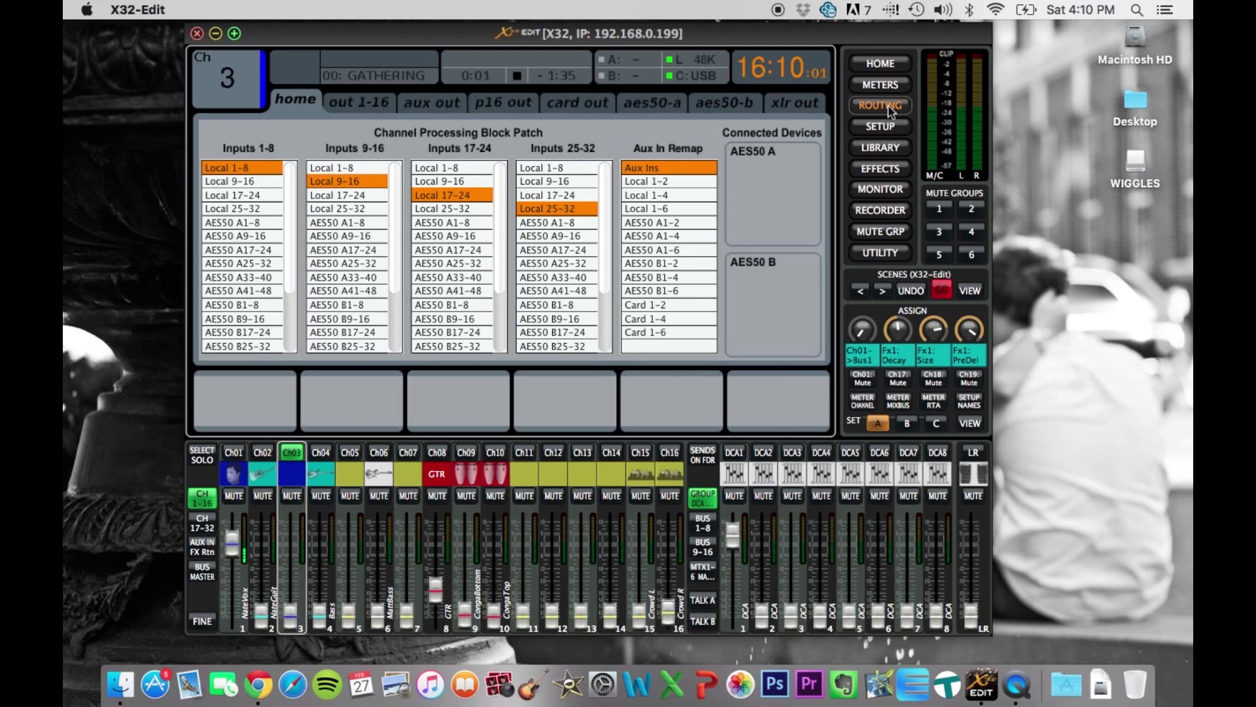
pyautogui.click(881, 168)
pyautogui.click(881, 189)
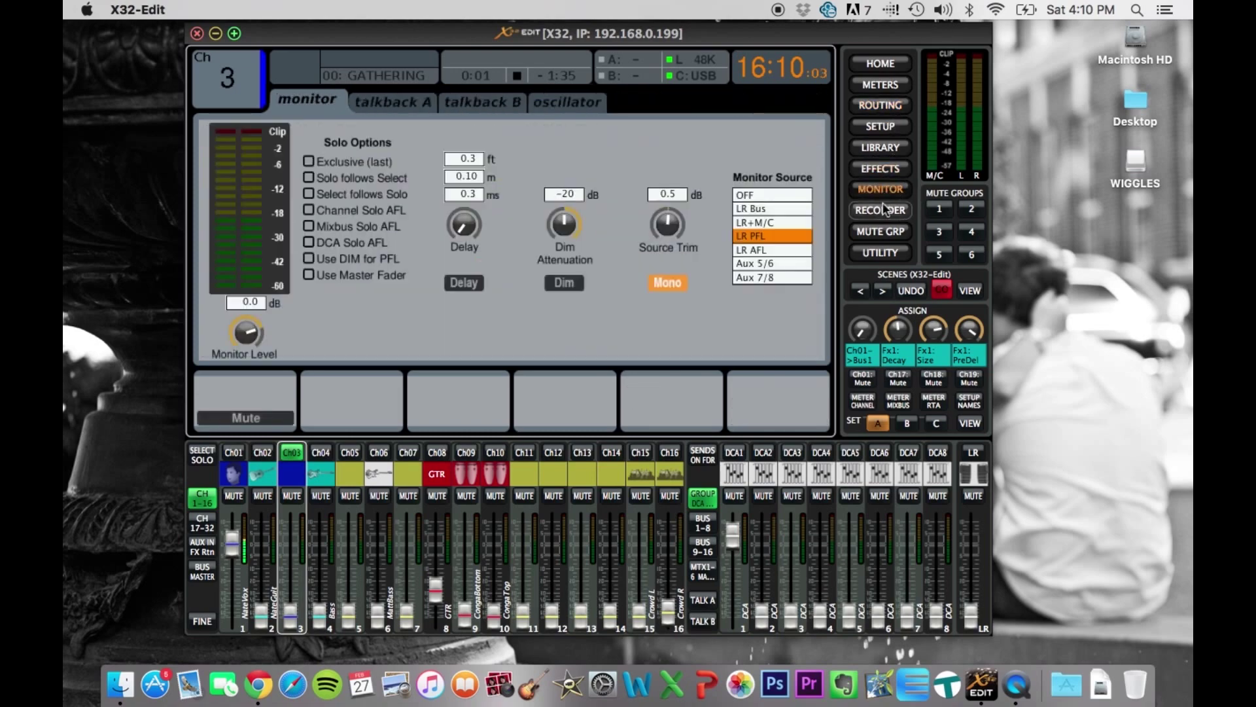
pyautogui.click(882, 211)
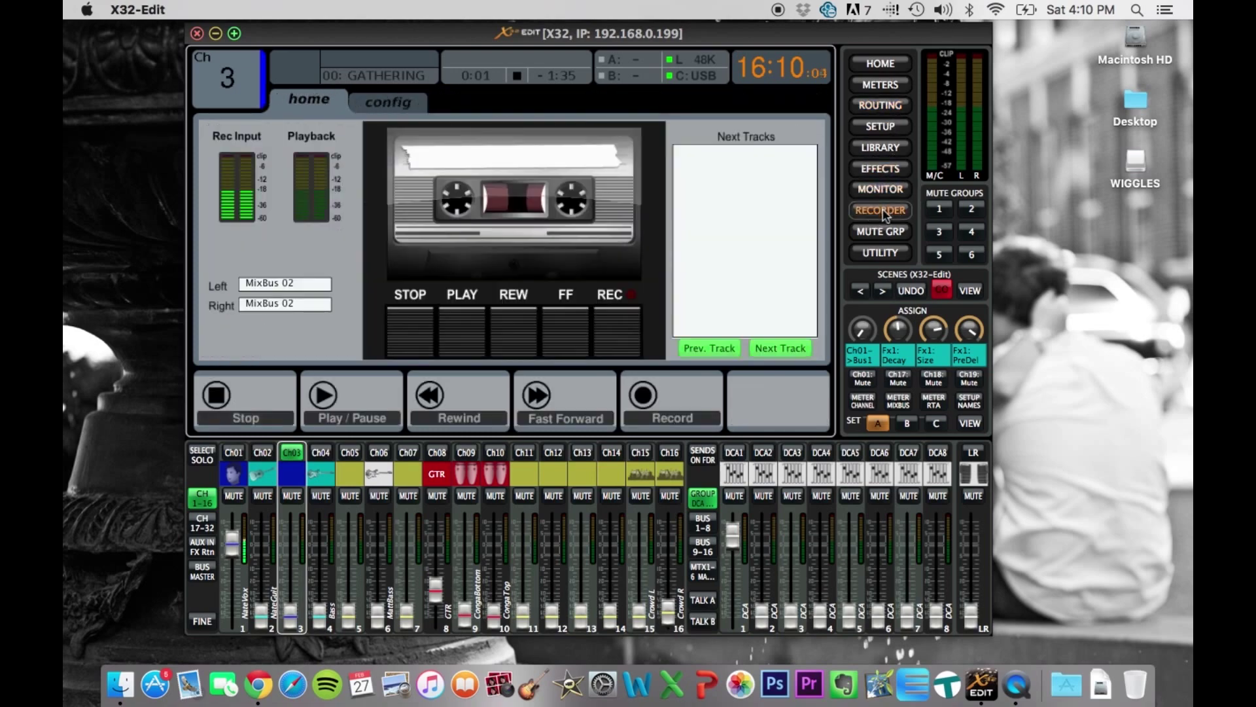
# Step: Start a recording on the USB recorder, then view the mute groups and input routing patch
pyautogui.click(630, 345)
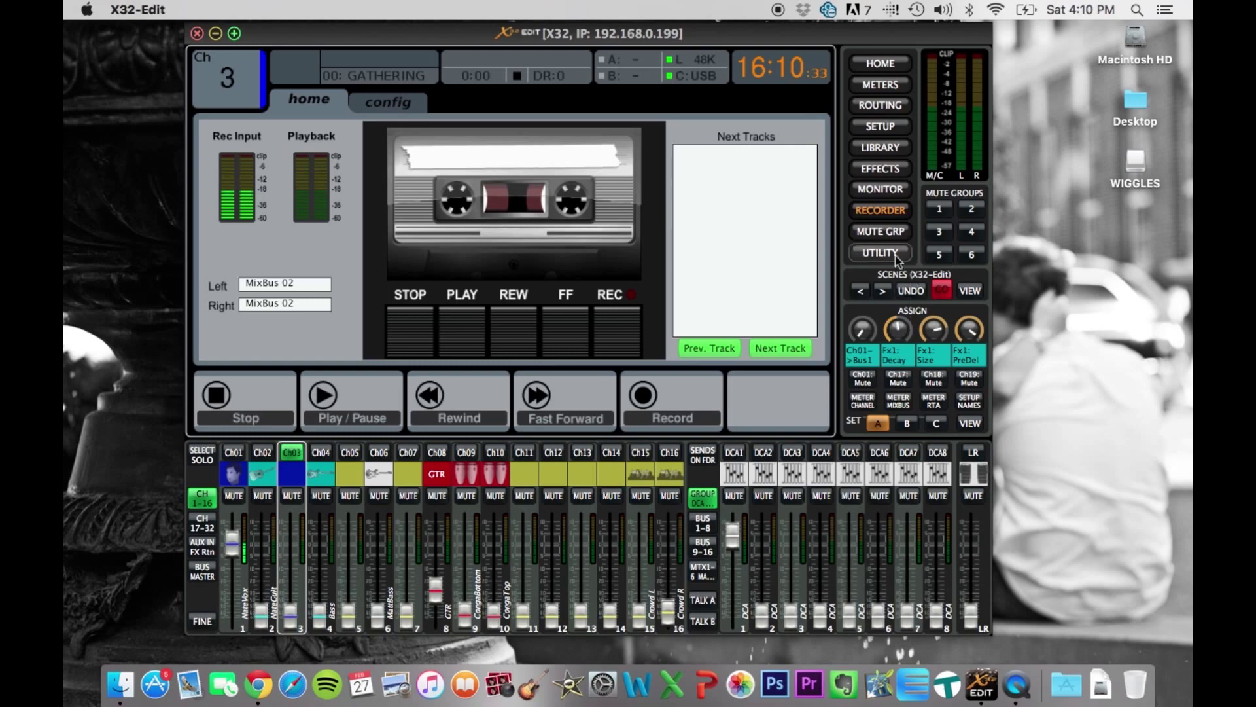
pyautogui.click(890, 233)
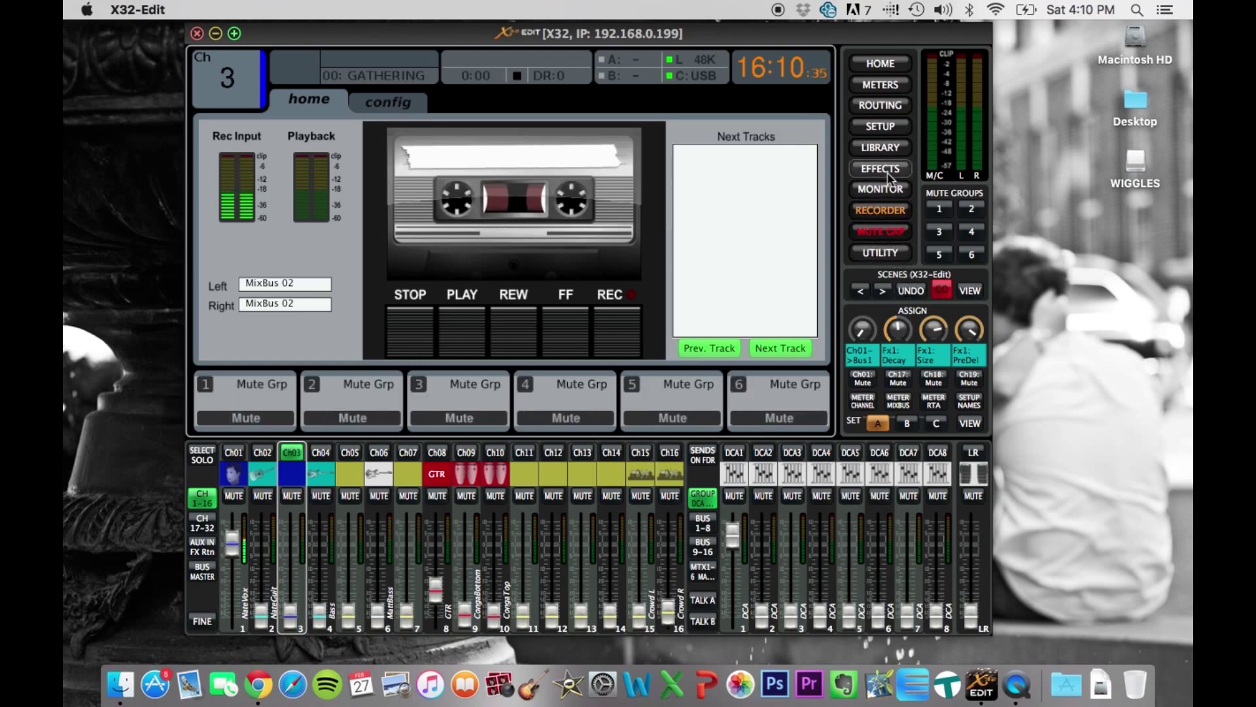
pyautogui.click(895, 129)
pyautogui.click(880, 106)
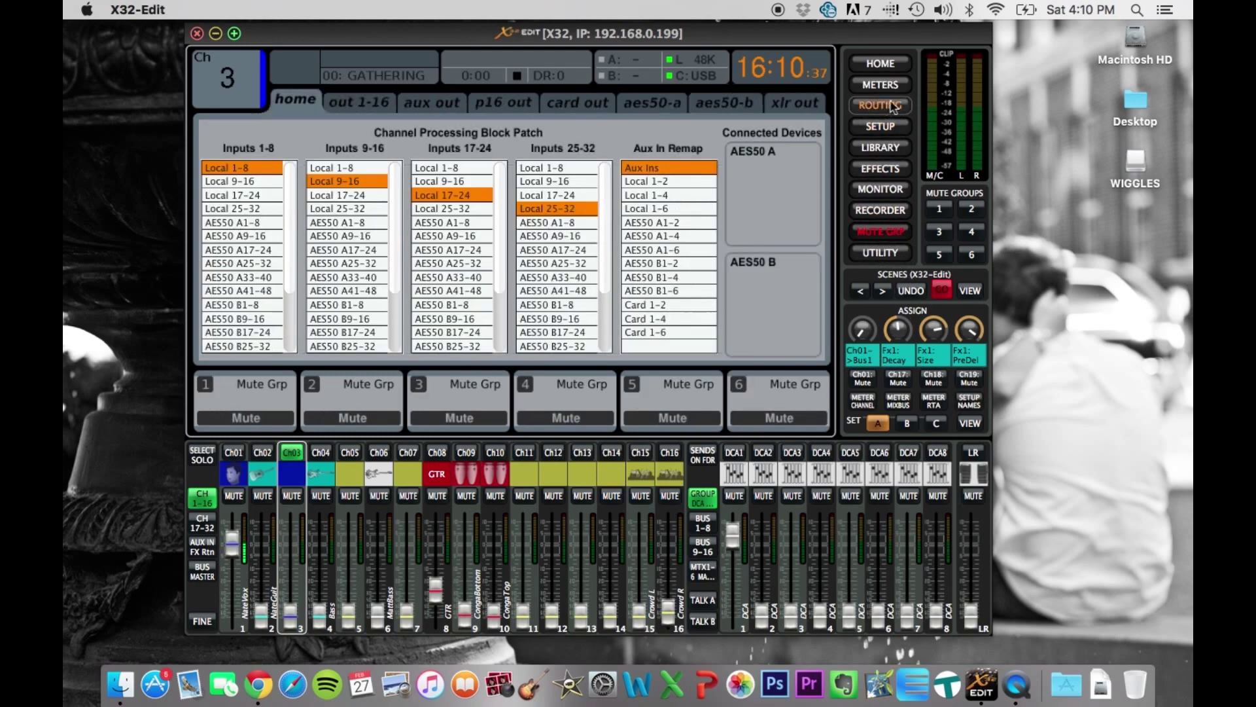
# Step: Check the meters, then raise the Bass channel 4 fader to about the upper third
pyautogui.click(880, 84)
pyautogui.click(884, 62)
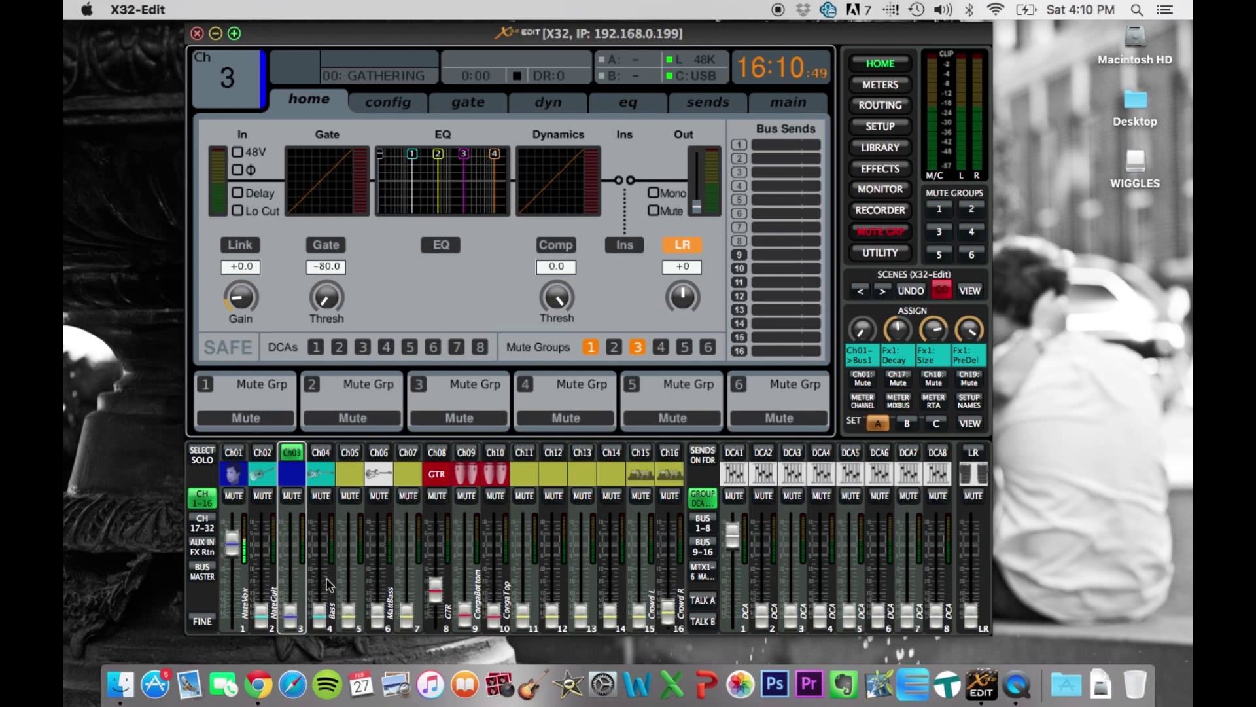
pyautogui.click(317, 613)
pyautogui.moveTo(317, 615); pyautogui.dragTo(332, 545)
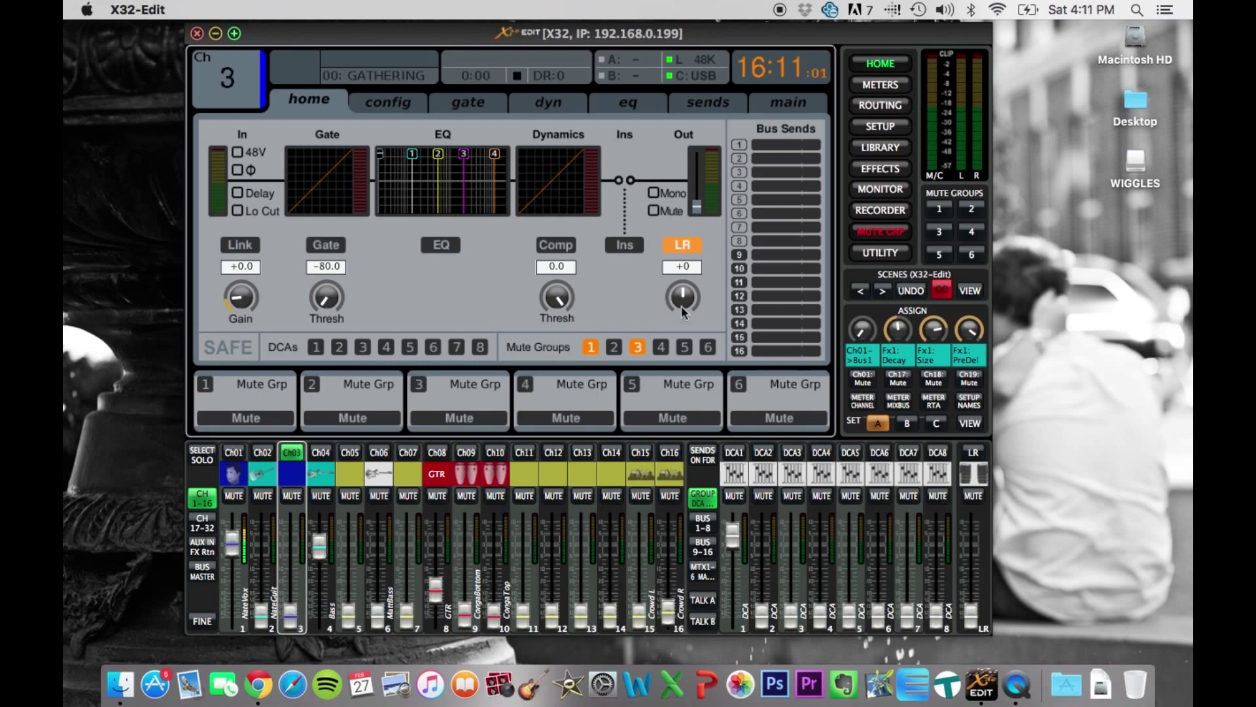
# Step: Review channel 3's sends, EQ, dynamics and gate pages, ending on its LR + Mono main output
pyautogui.click(796, 108)
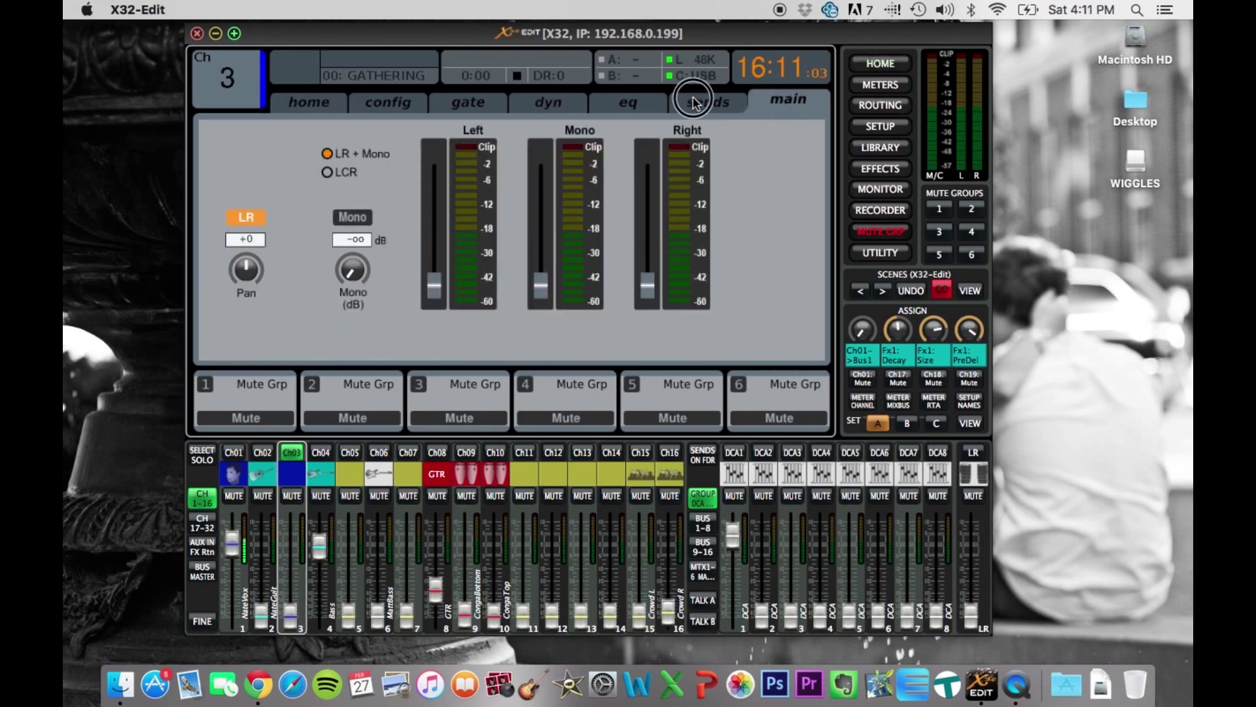
pyautogui.click(693, 101)
pyautogui.click(650, 106)
pyautogui.click(536, 106)
pyautogui.click(482, 101)
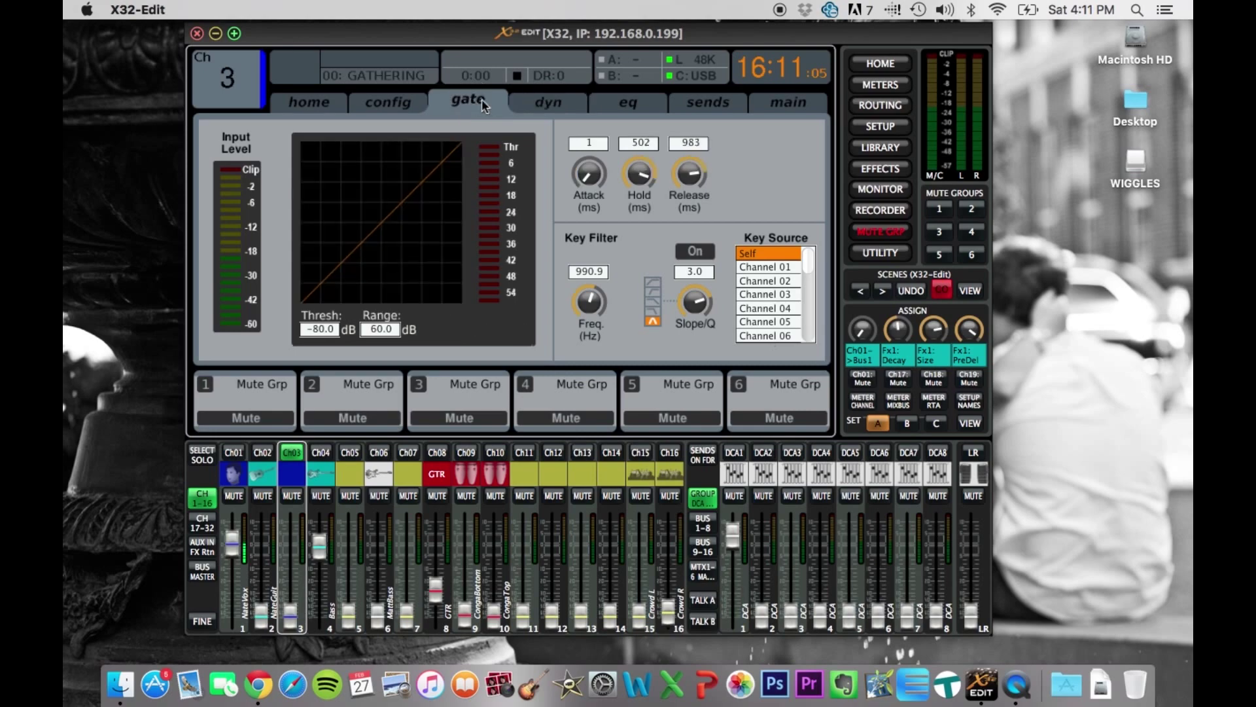
pyautogui.click(536, 104)
pyautogui.click(629, 103)
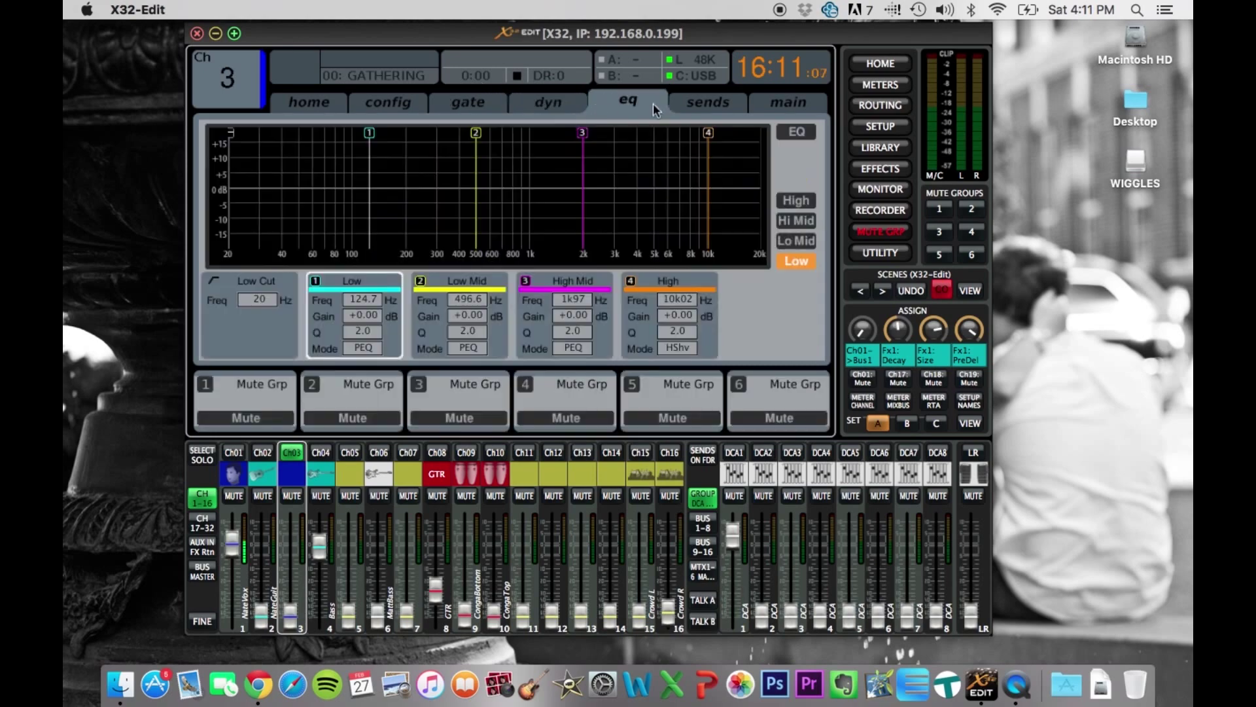
pyautogui.click(713, 103)
pyautogui.click(792, 107)
pyautogui.moveTo(862, 337)
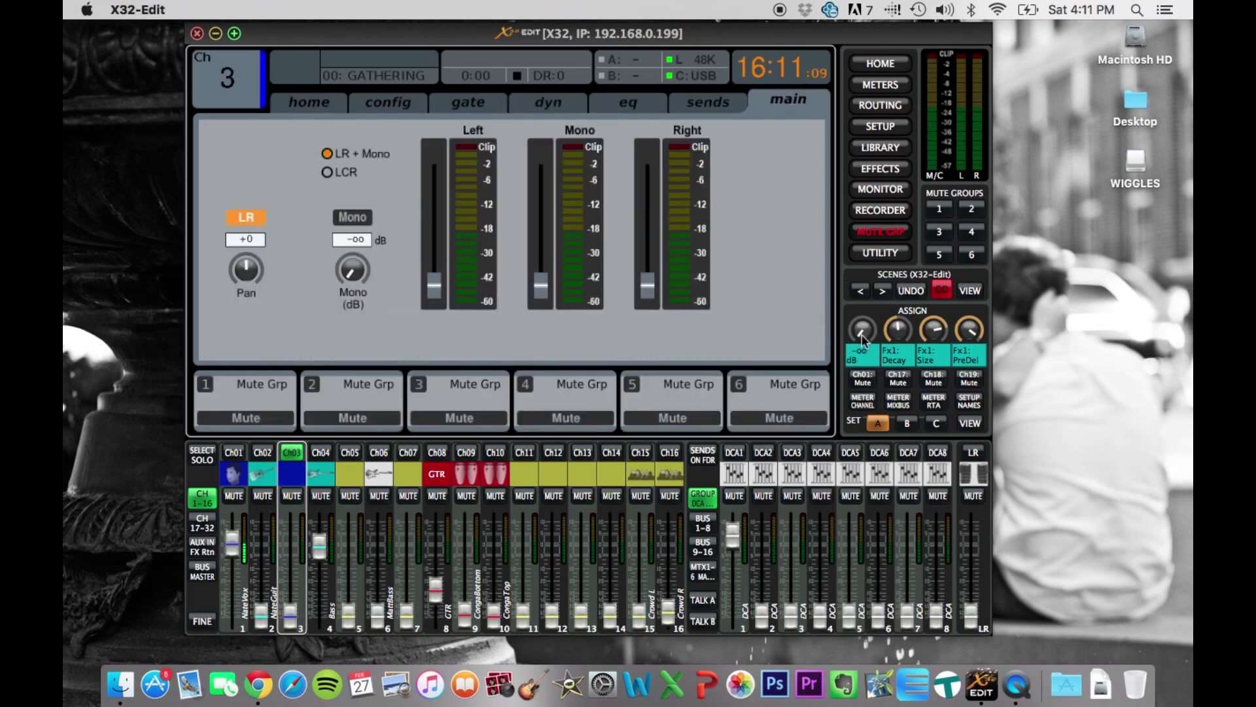